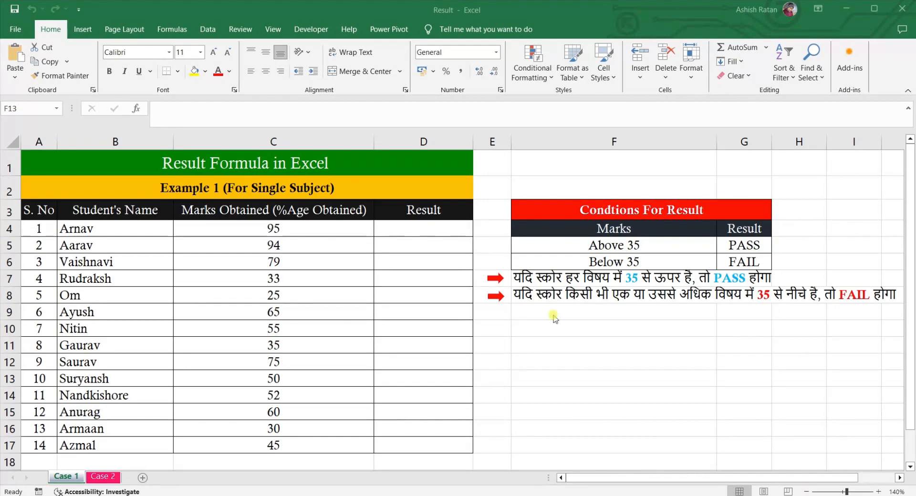
- Enter the formula =IF(C4>=35,"PASS","FAIL") in cell D4 of the Result column
double_click(421, 229)
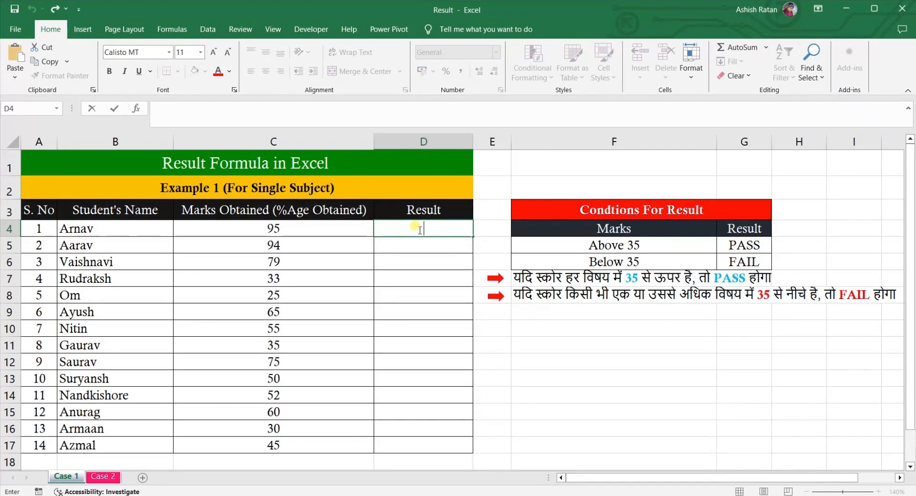
text(=I)
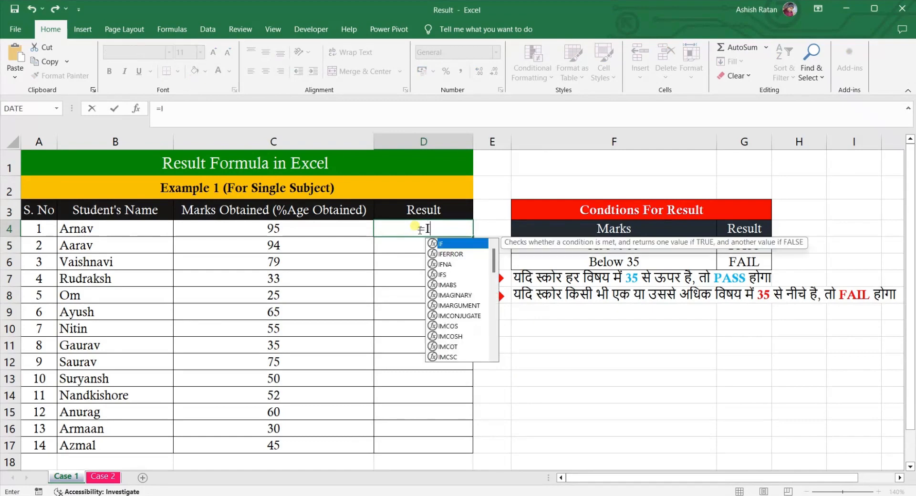
text(F)
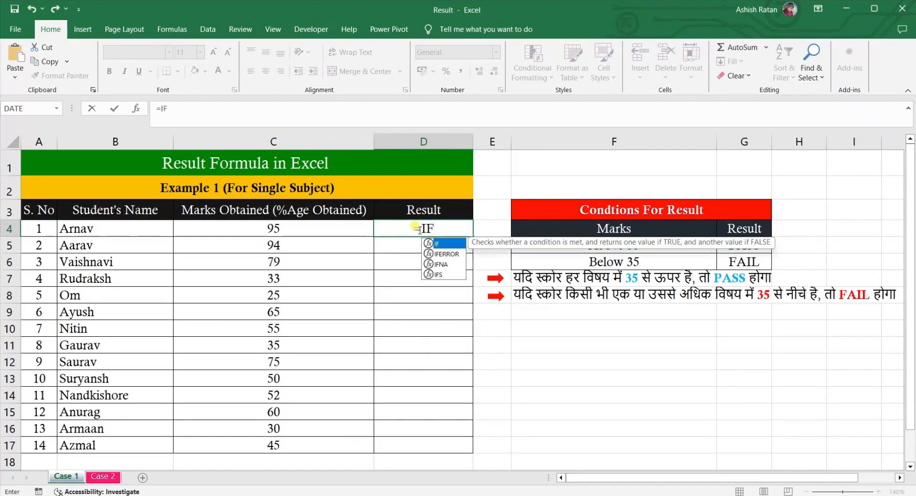
text(()
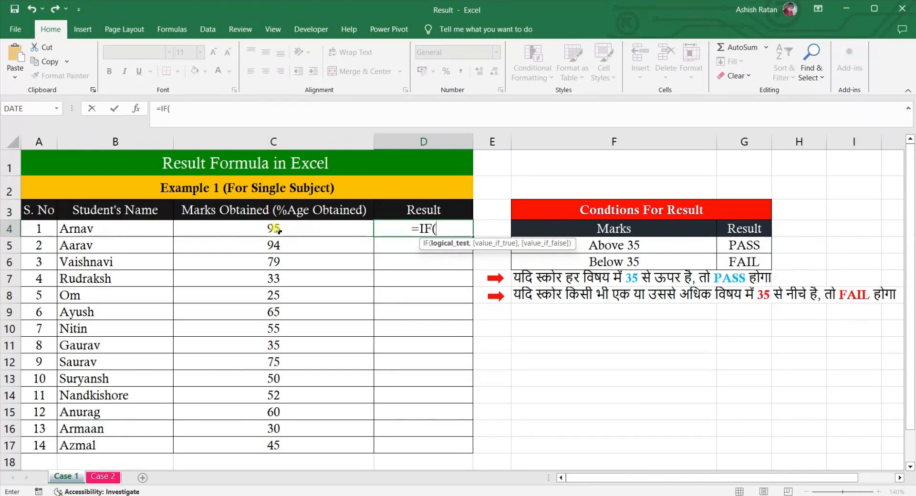
text(C4)
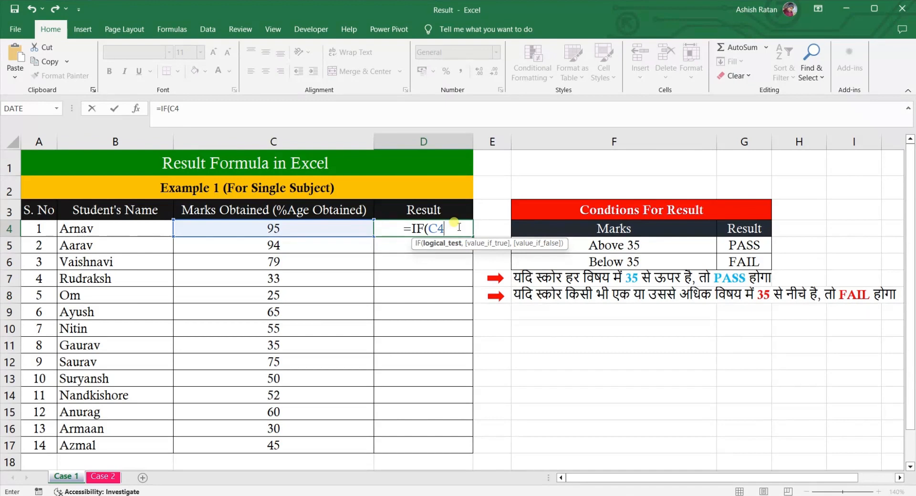
text(>)
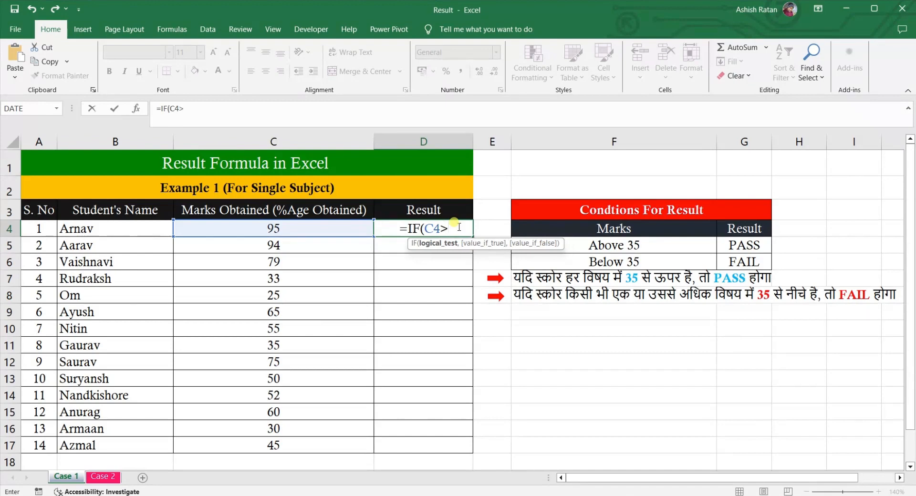
text(=35)
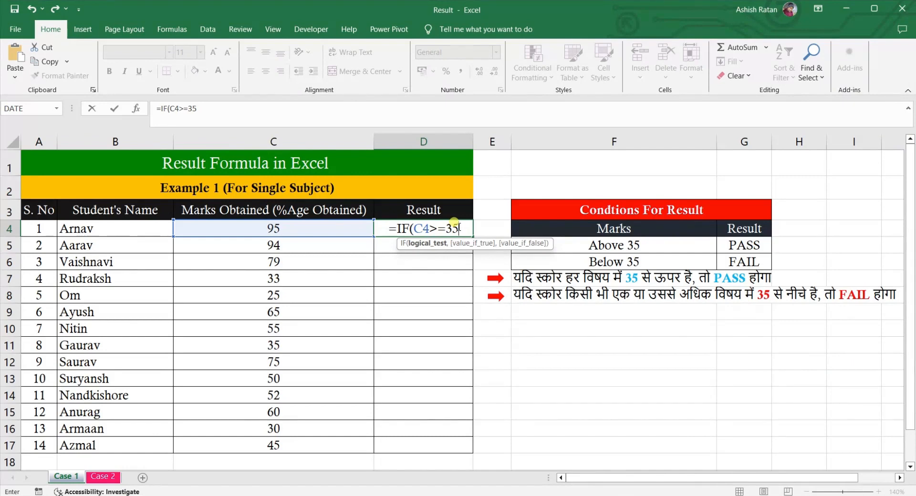
text(,)
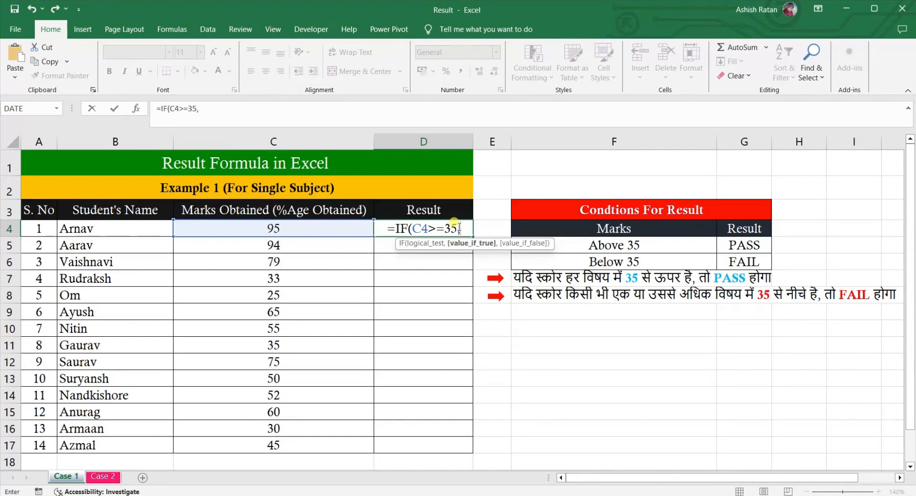
text(")
key(BackSpace)
text("PA)
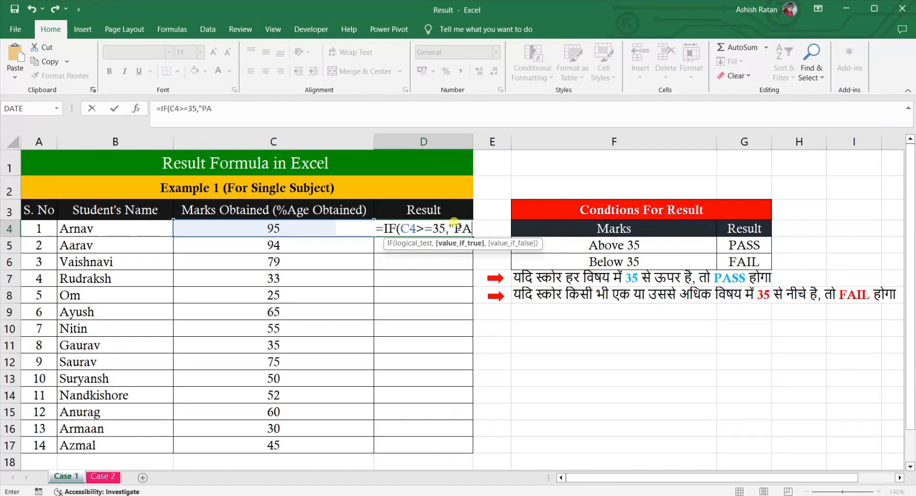
text(SS")
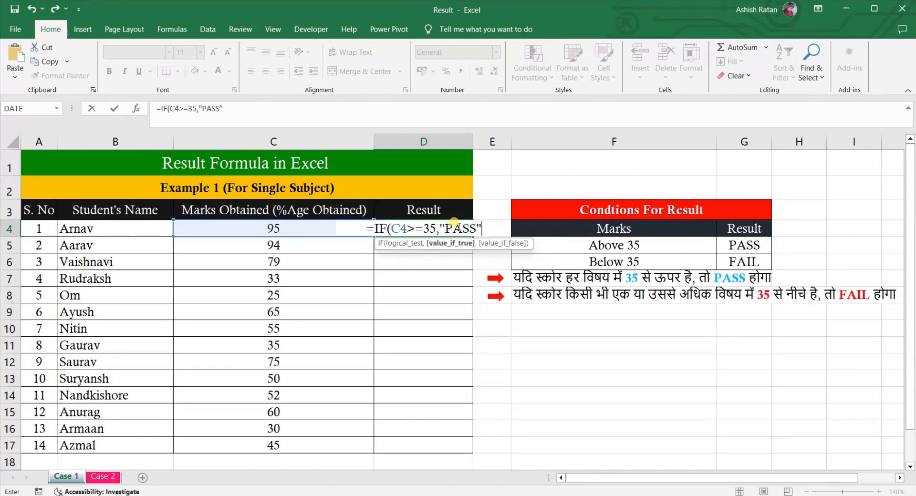
text(,)
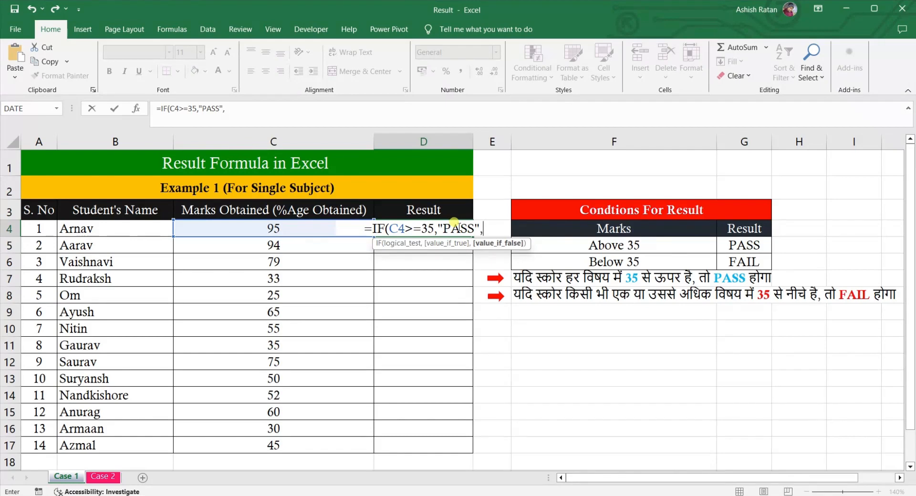
text("FAIL")
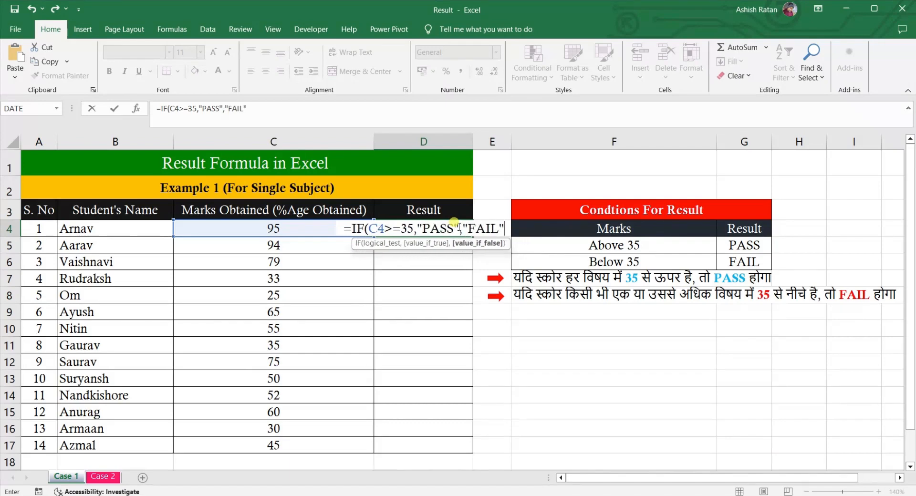
text())
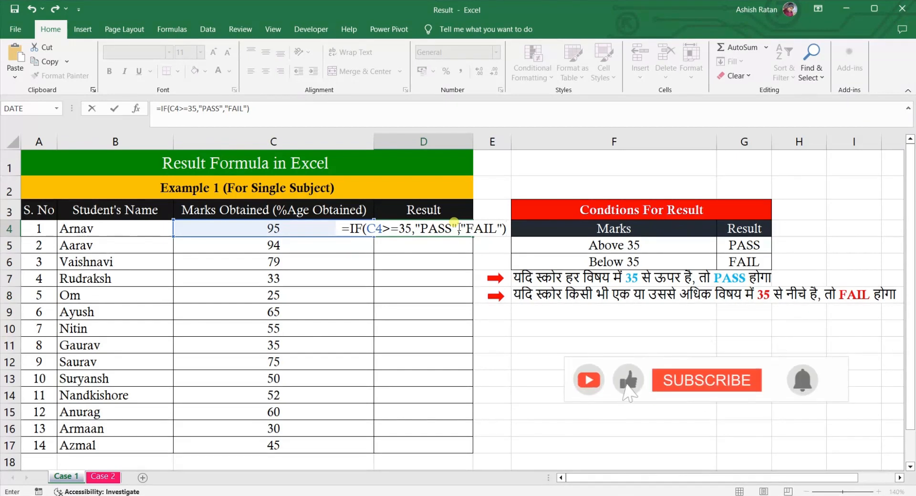
key(Return)
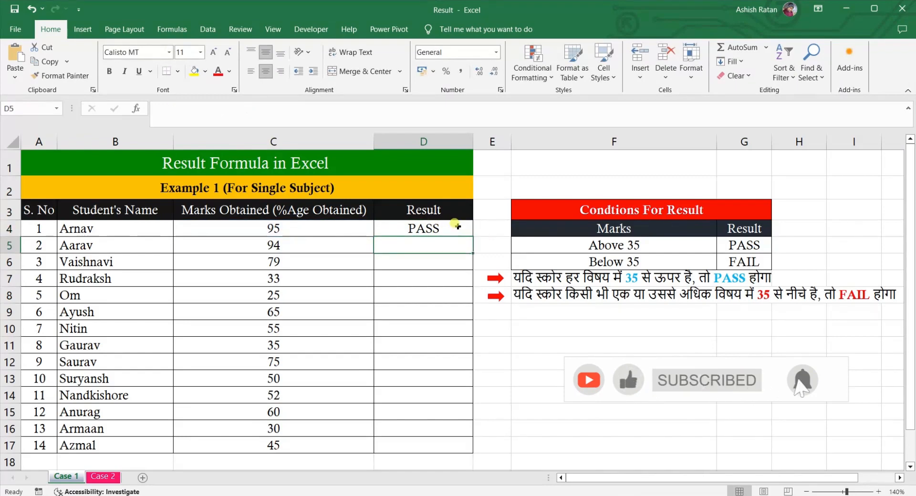
- Fill the D4 result formula down to D17 and check the results in D7 and D8
click(457, 227)
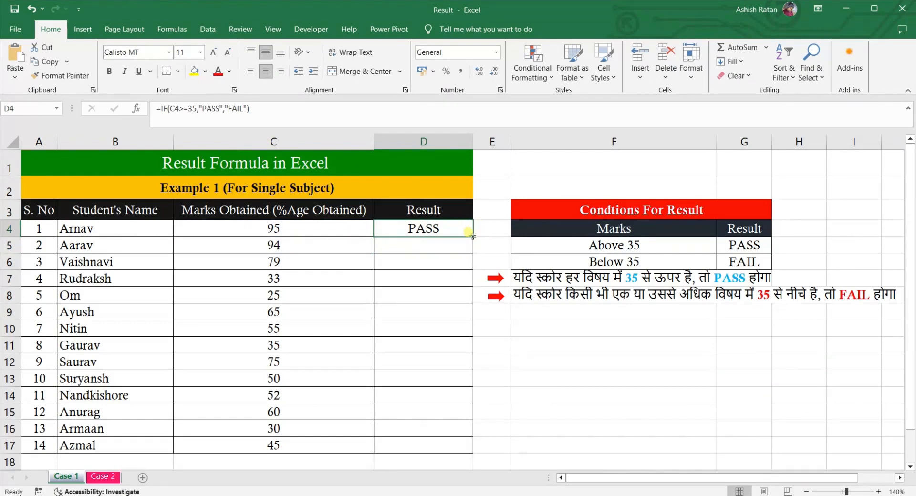
drag(473, 235, 461, 447)
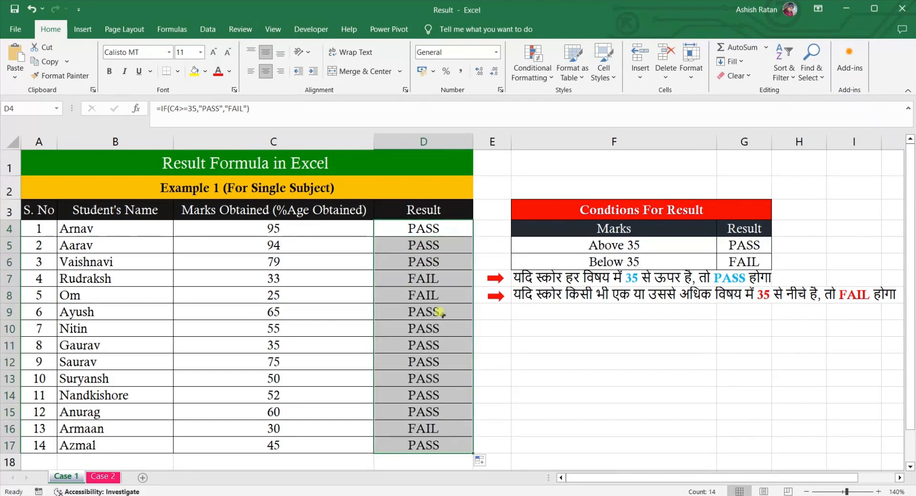
click(413, 280)
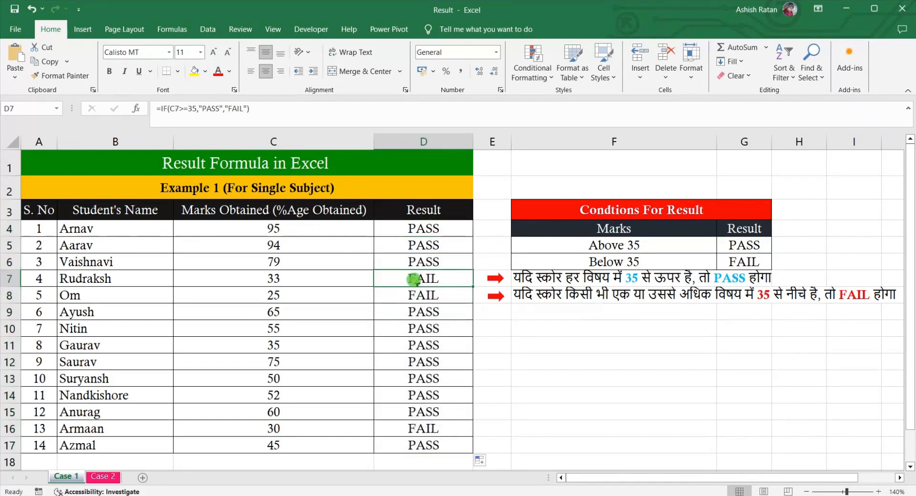
click(416, 296)
click(415, 280)
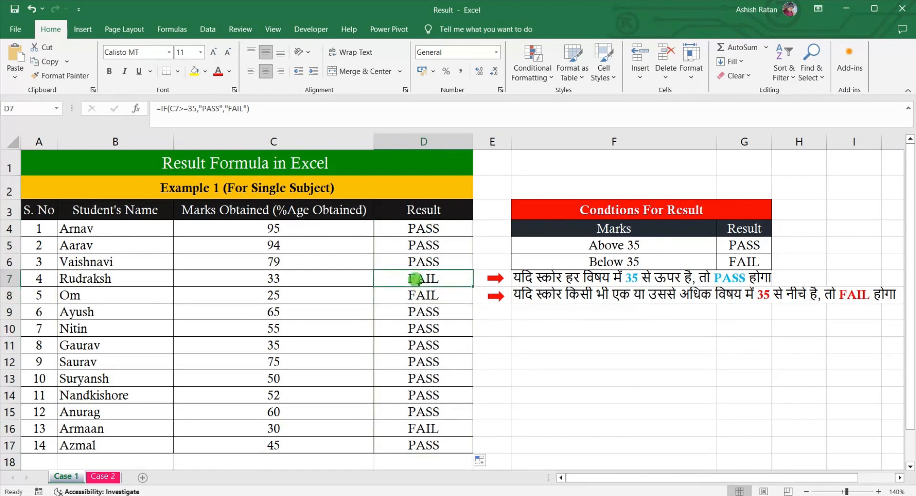
- Test the pass threshold by setting the marks in C7 first to 34 and finally to 35
click(297, 282)
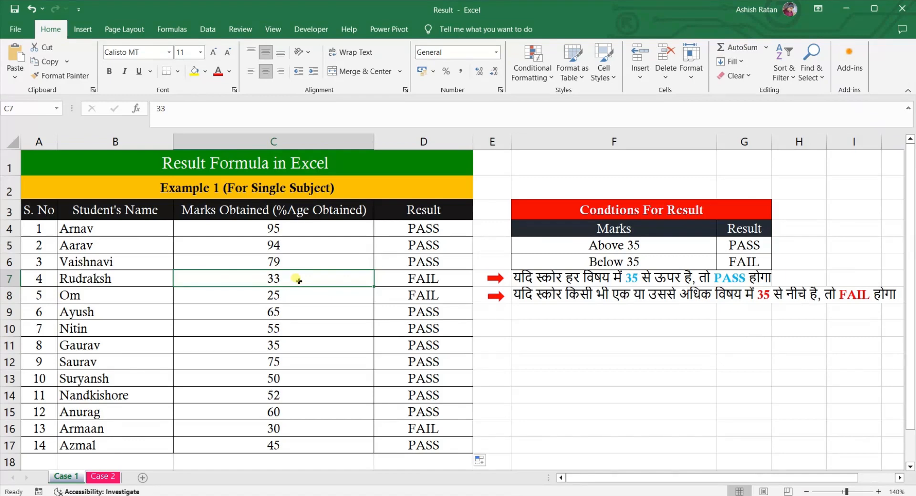
text(34)
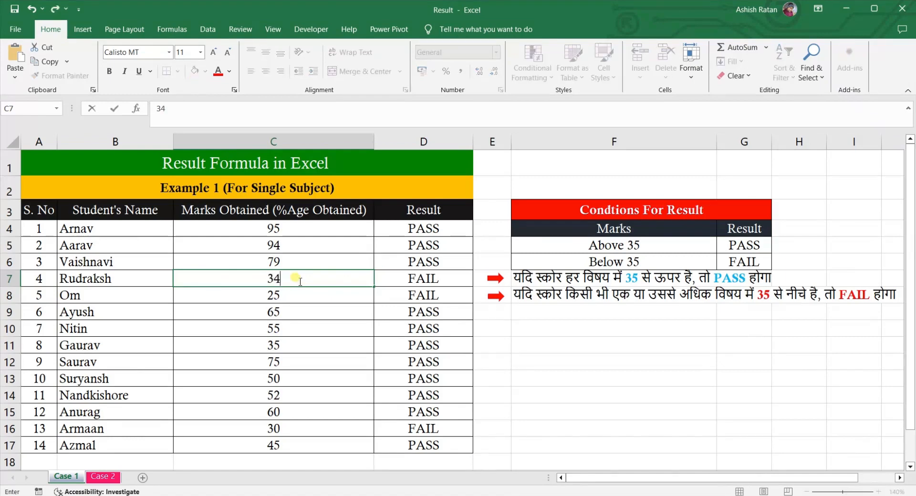
key(Return)
click(281, 279)
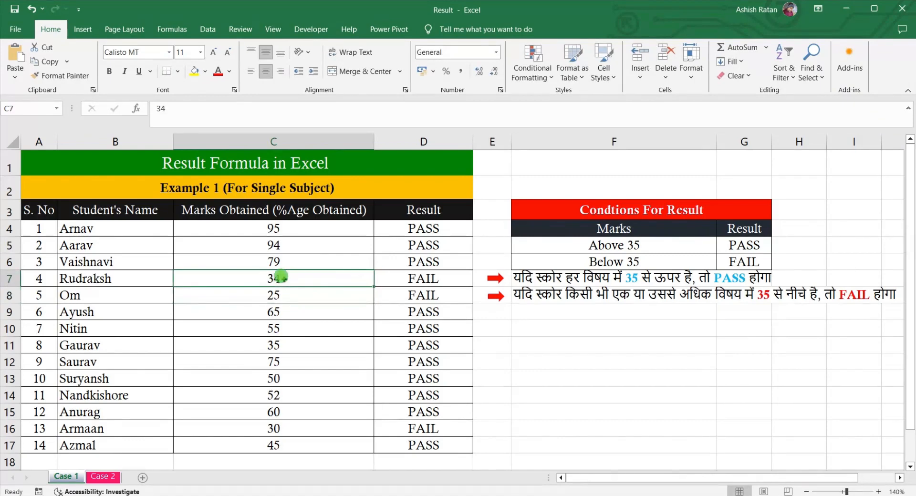
text(35)
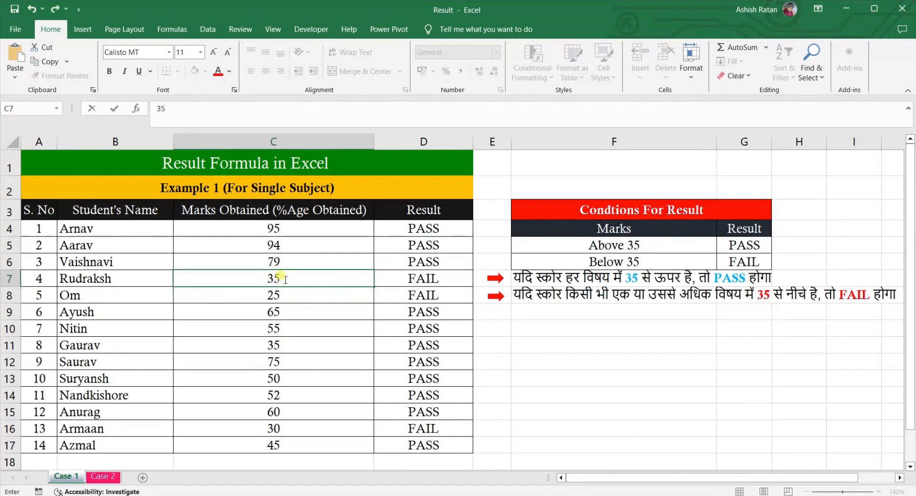
click(273, 323)
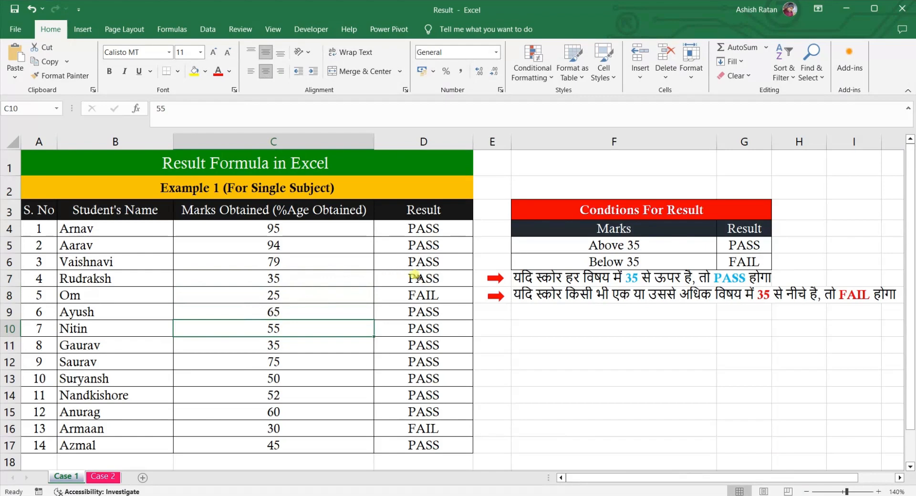
click(273, 277)
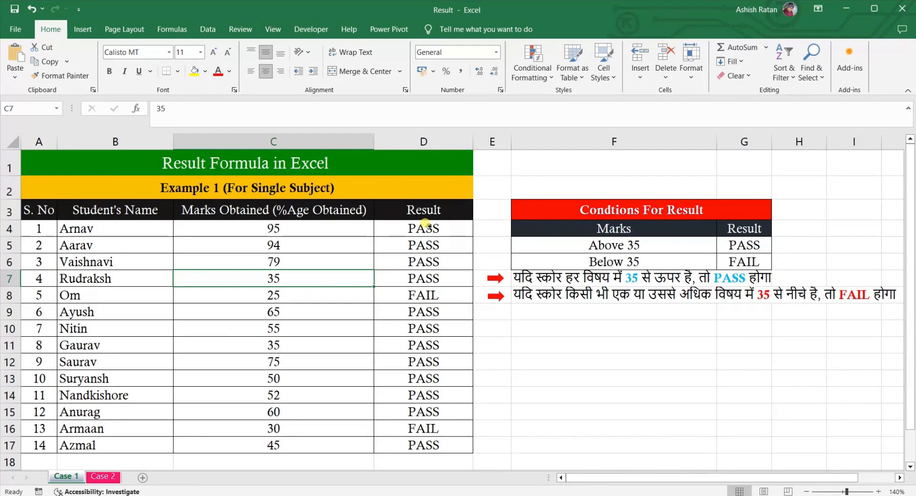
- Clear all result formulas from D4:D17
drag(424, 225, 419, 444)
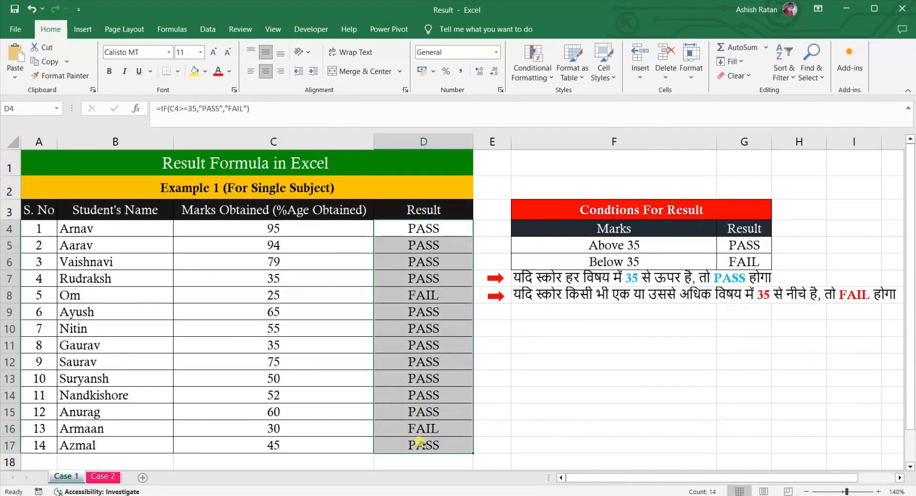
key(Delete)
- Enter the formula =IF(C4<35,"FAIL","PASS") in cell D4 of the Result column
click(440, 228)
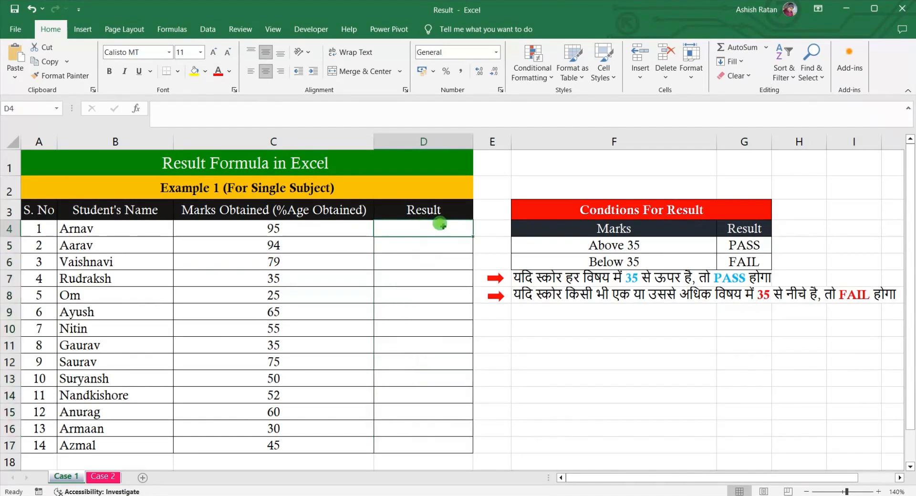
double_click(440, 225)
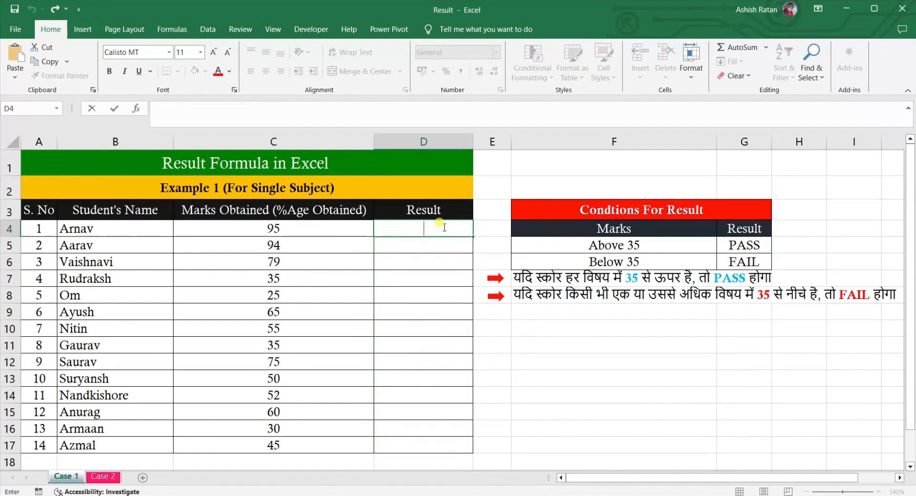
text(=IF)
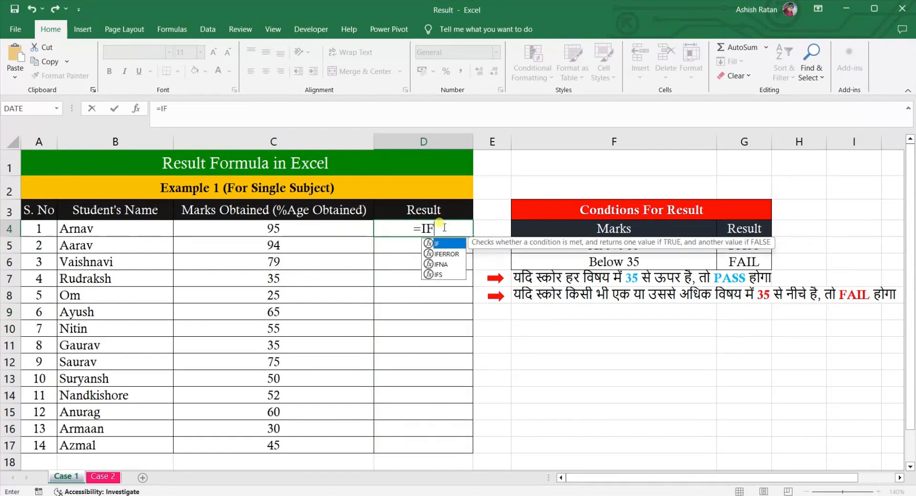
text(()
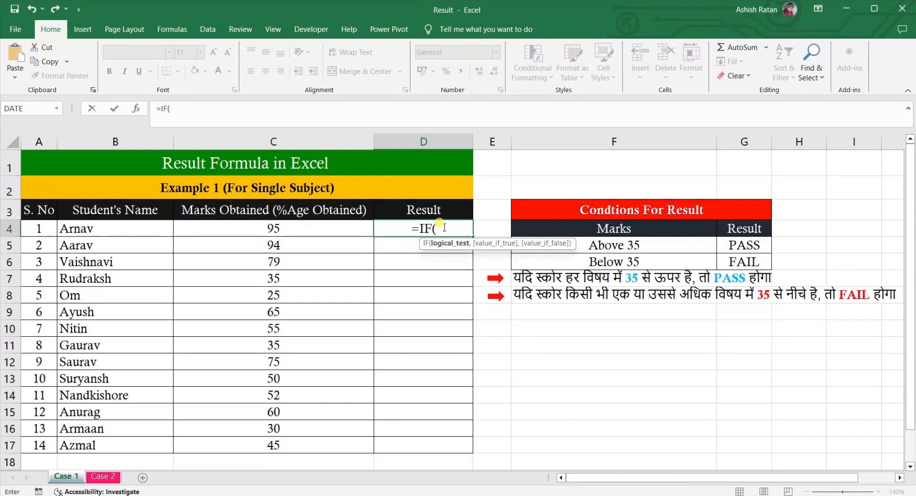
text(C4)
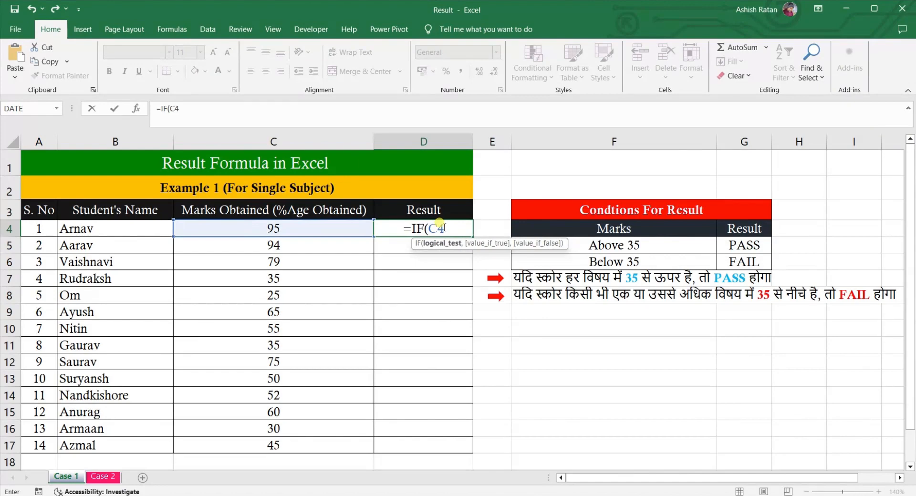
text(<)
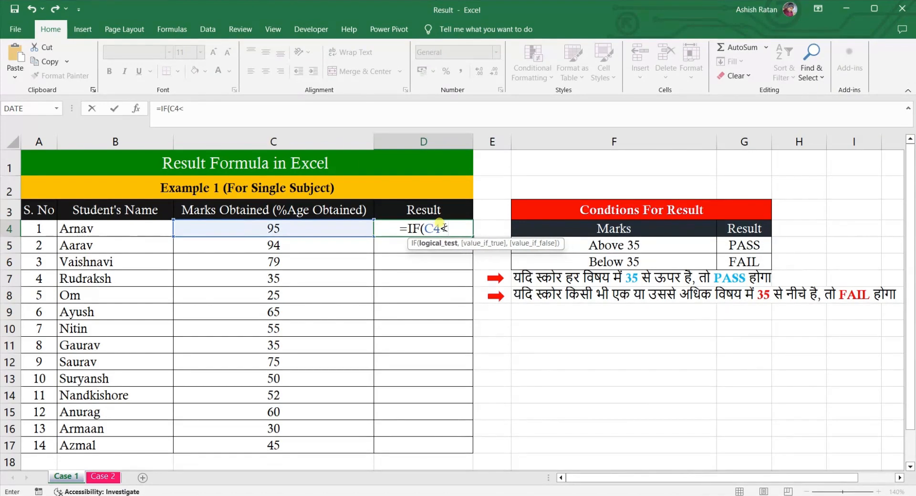
text(35)
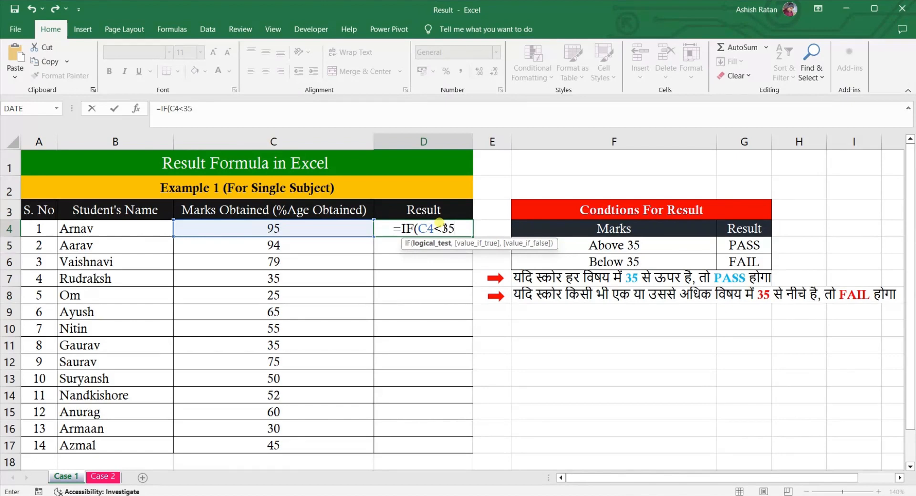
text(,)
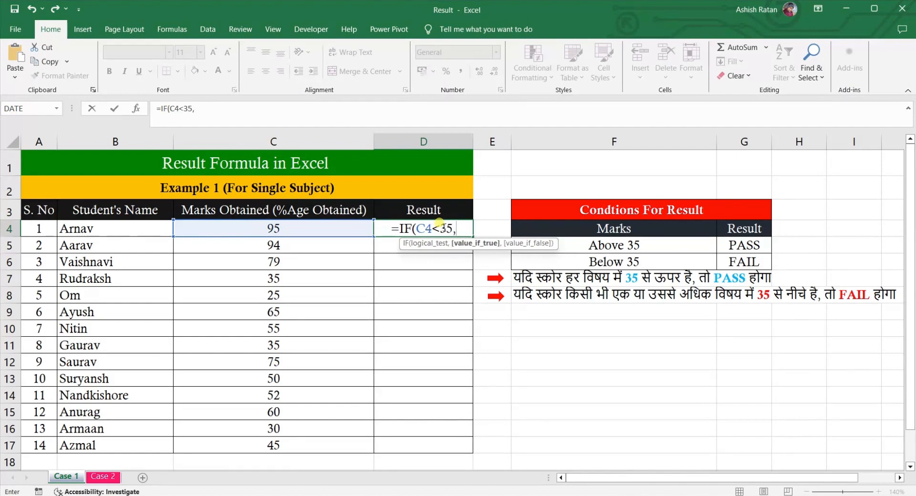
text("FA)
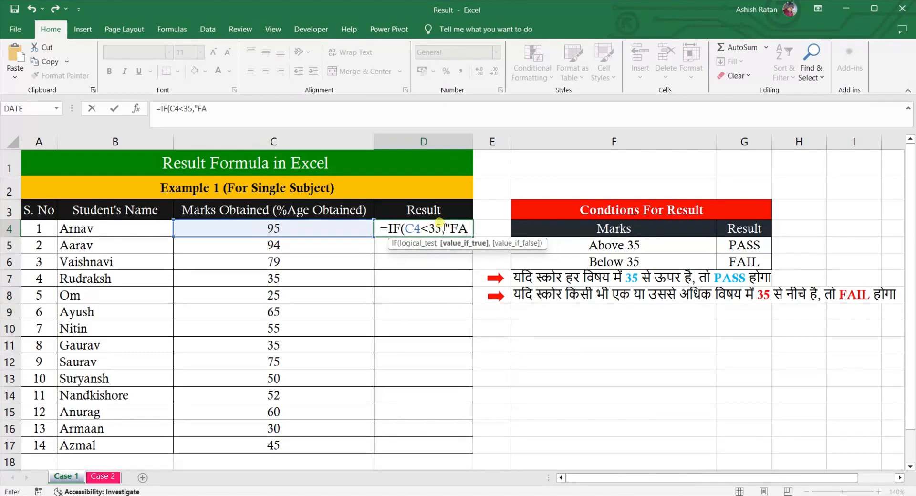
text(IL")
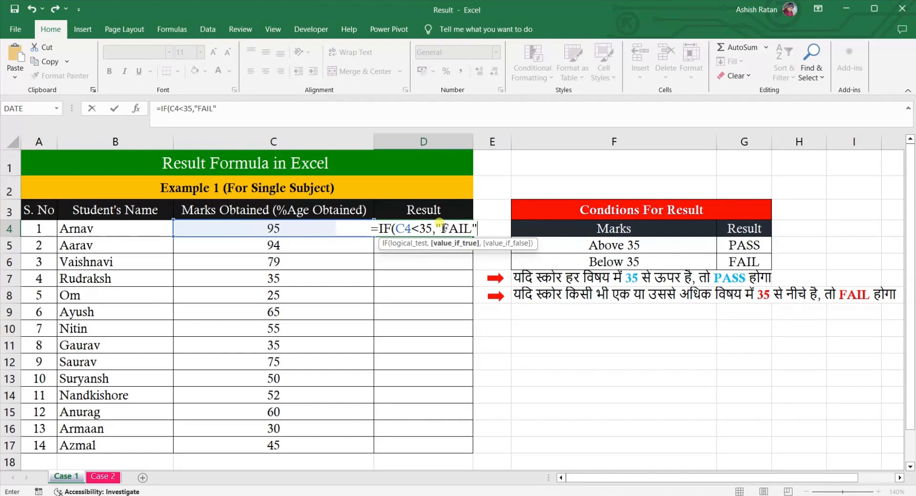
text(,"PASS)
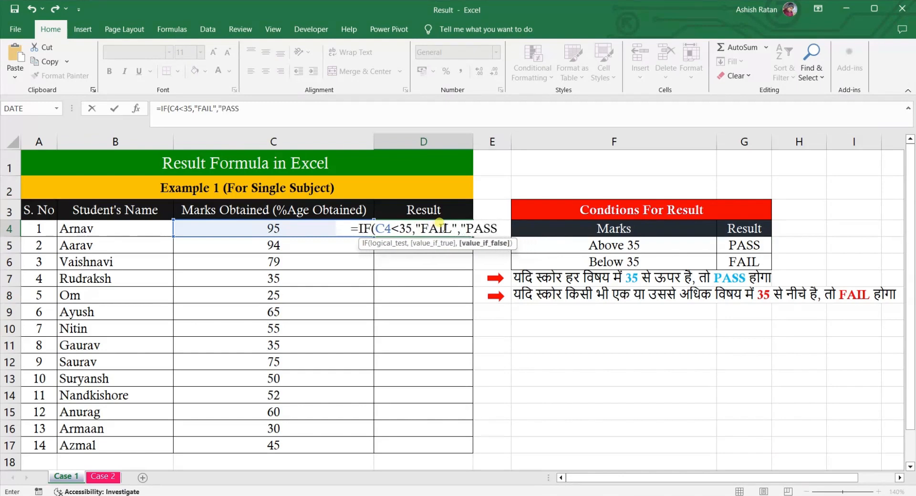
text("))
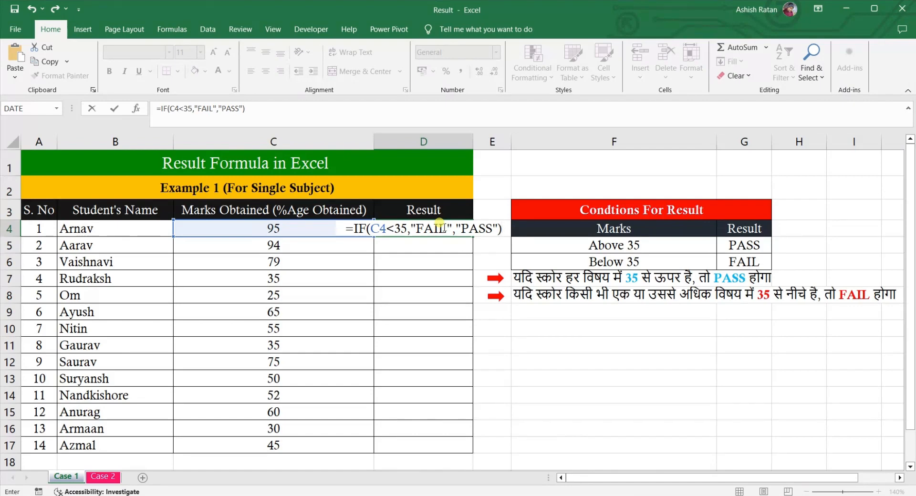
key(Return)
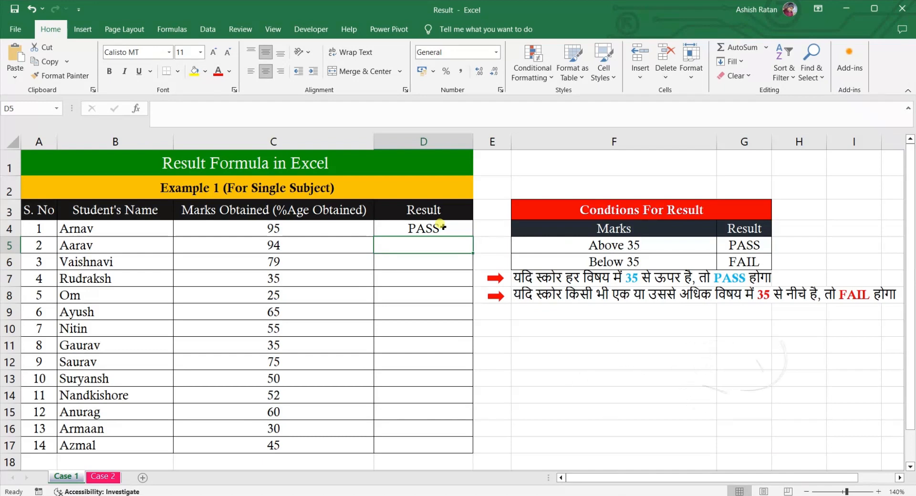
- Fill the D4 result formula down to D17 and change the marks in C8 to 36
click(440, 226)
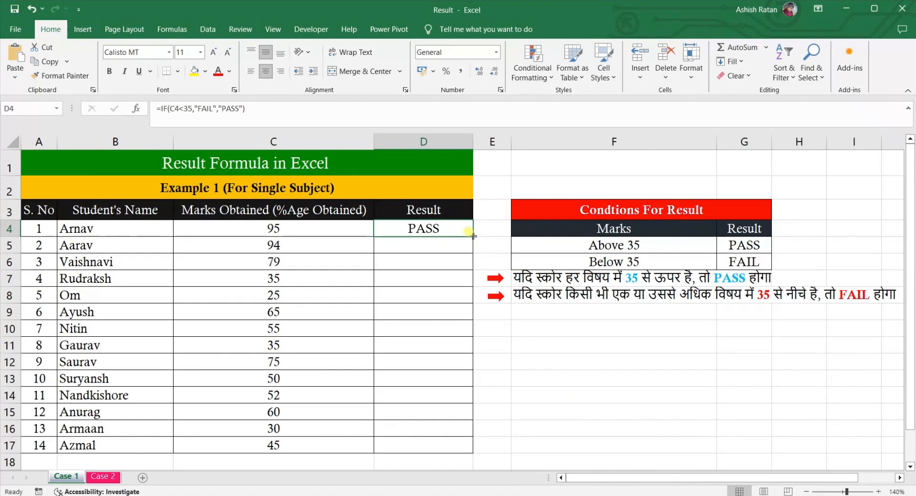
drag(474, 236, 455, 454)
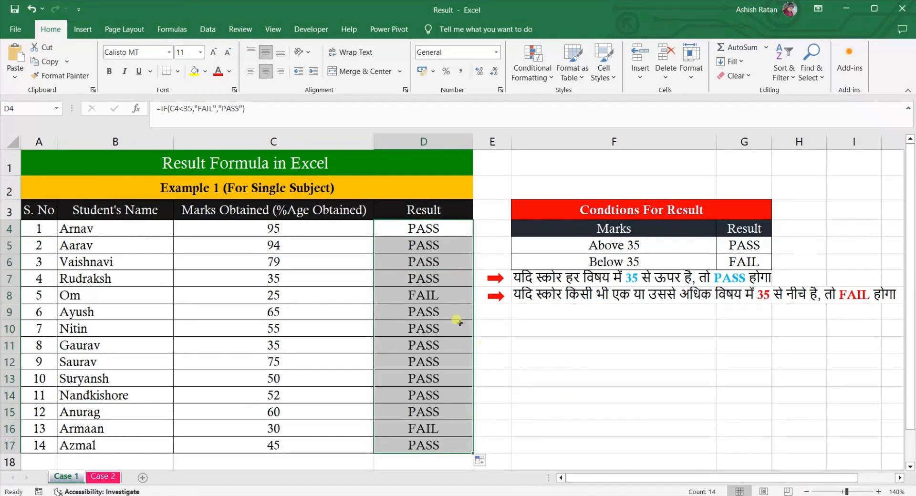
click(274, 296)
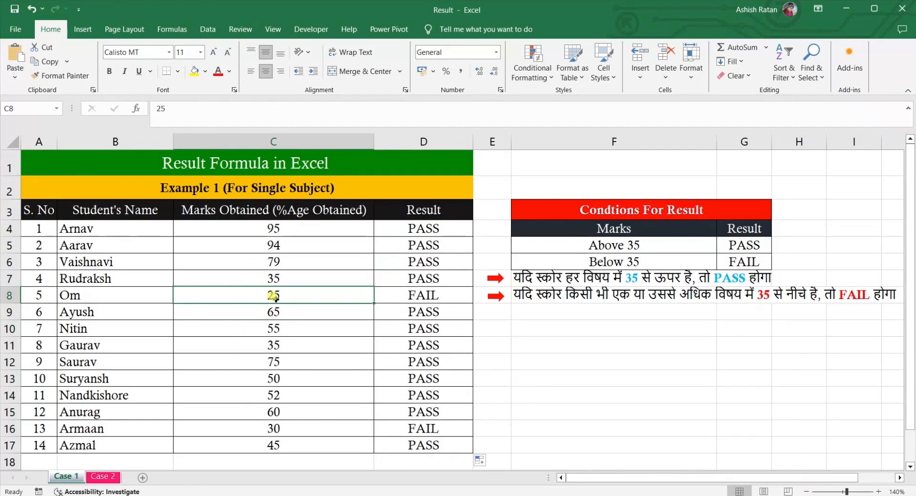
text(36)
click(300, 340)
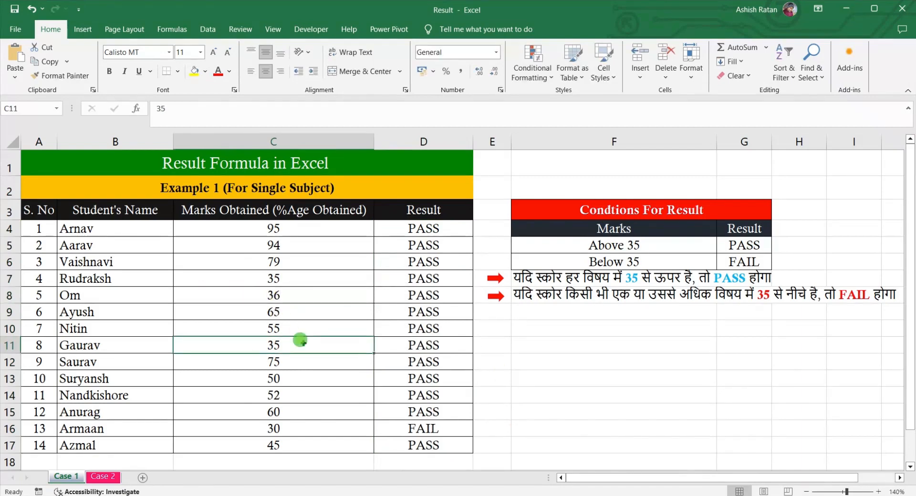
- Test the fail threshold by setting the marks in C9 to 24, 34, 35 and finally back to 34
click(282, 313)
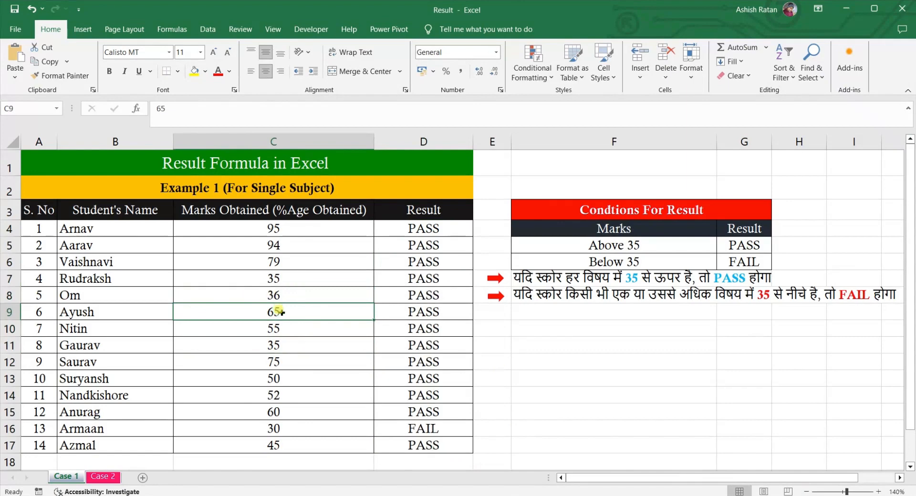
text(24)
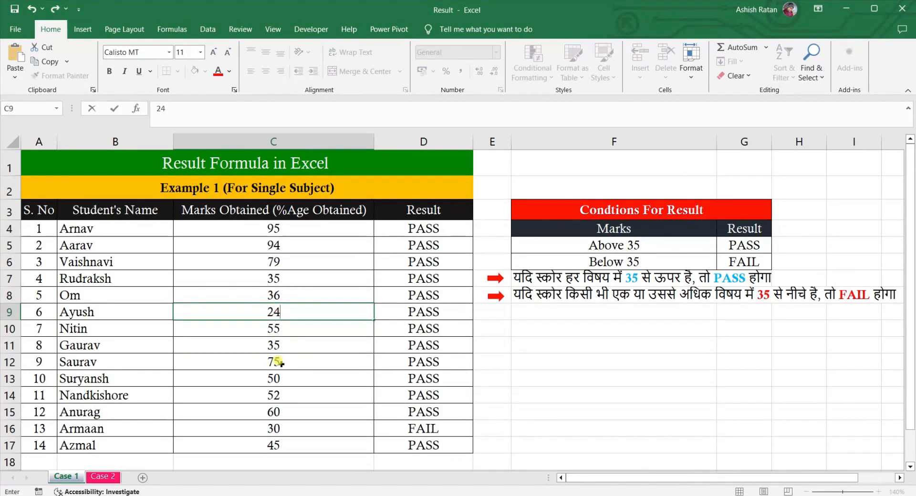
key(Return)
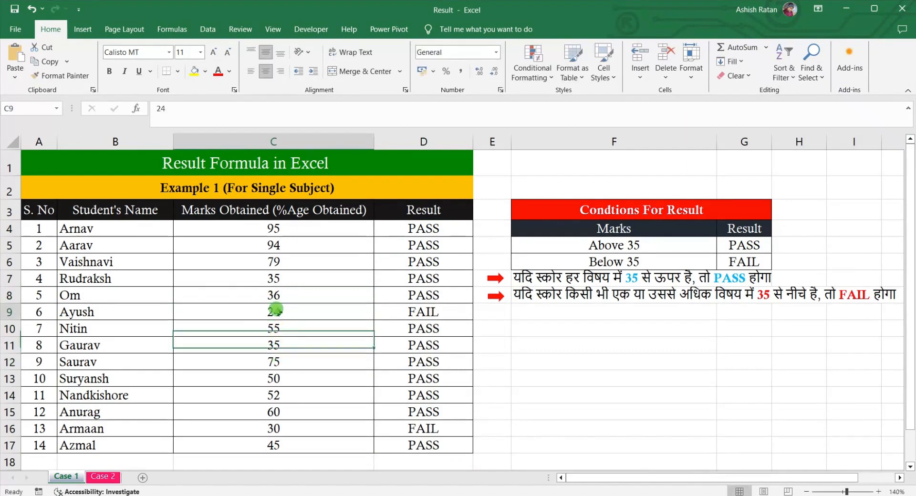
click(280, 312)
text(34)
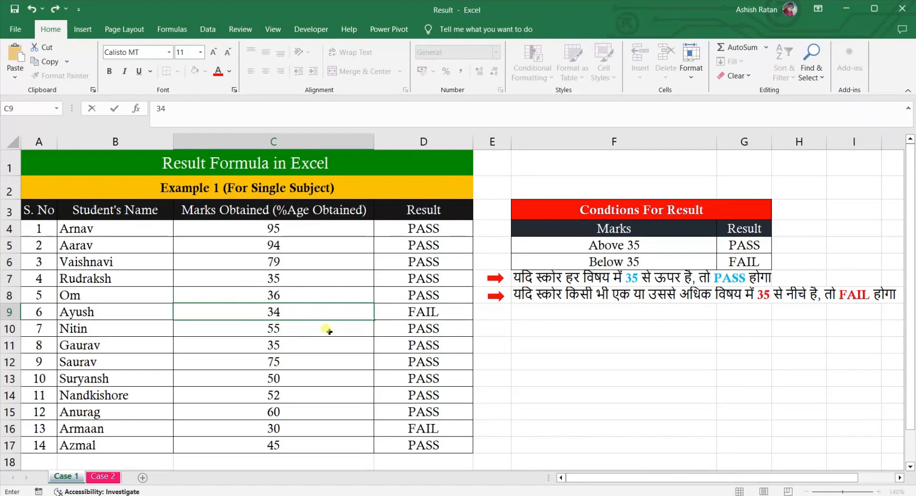
key(Return)
click(284, 309)
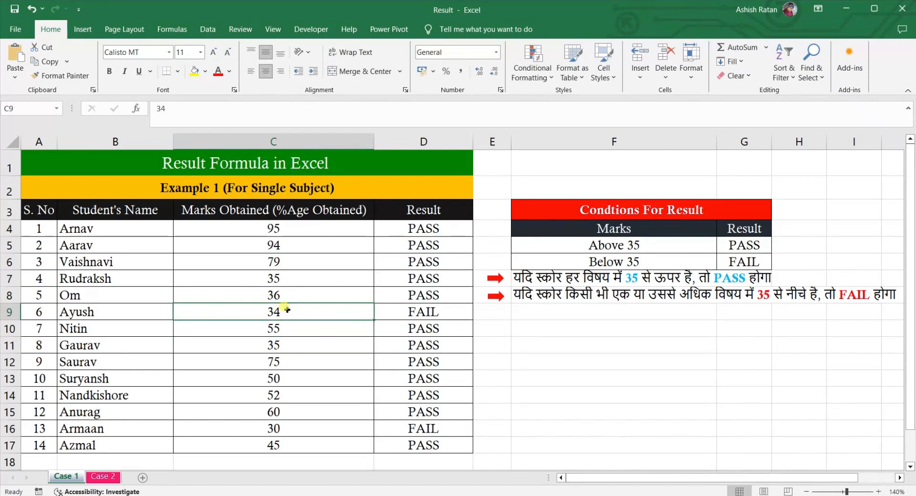
text(35)
key(Return)
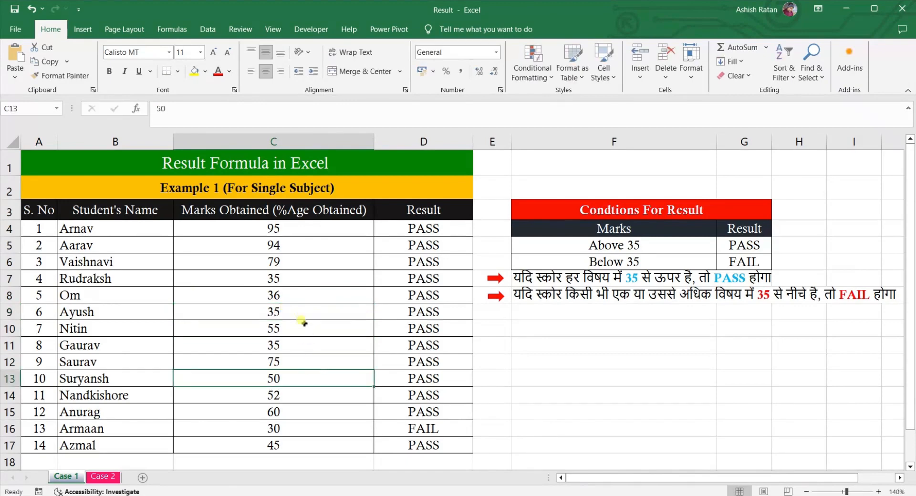
click(284, 308)
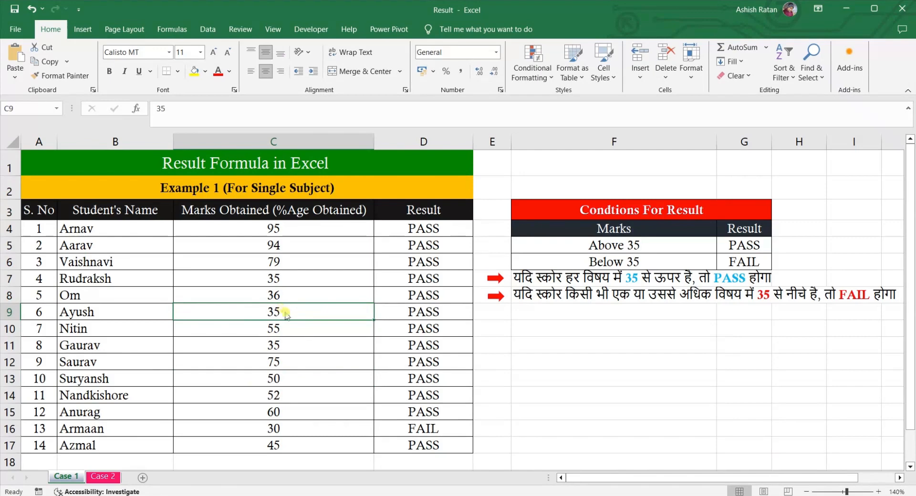
text(34)
click(297, 354)
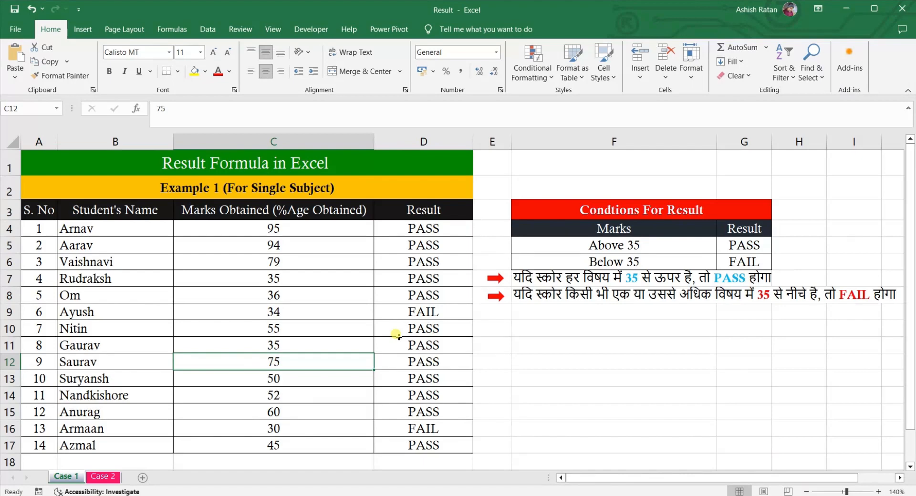
- On the Case 2 sheet, clear the Mark Obtained formulas in H4:H10 and the %age formulas in I4:I10
click(112, 476)
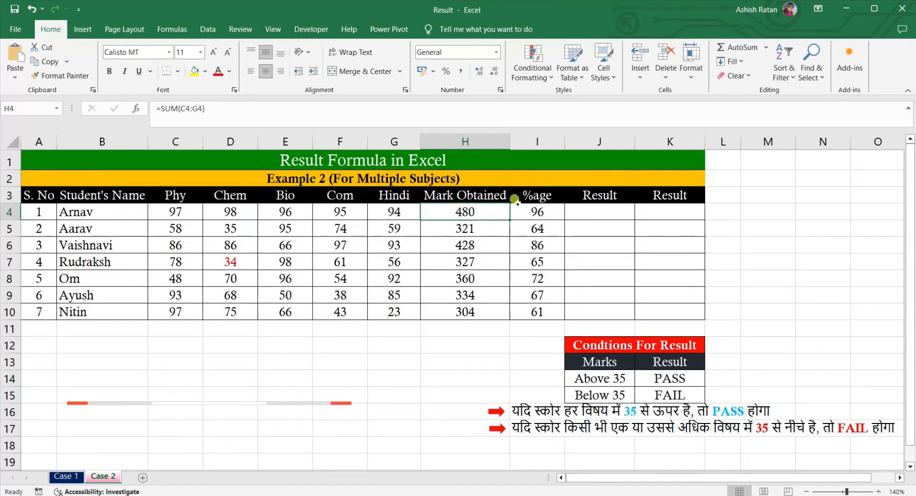
click(544, 207)
drag(470, 210, 465, 311)
key(Delete)
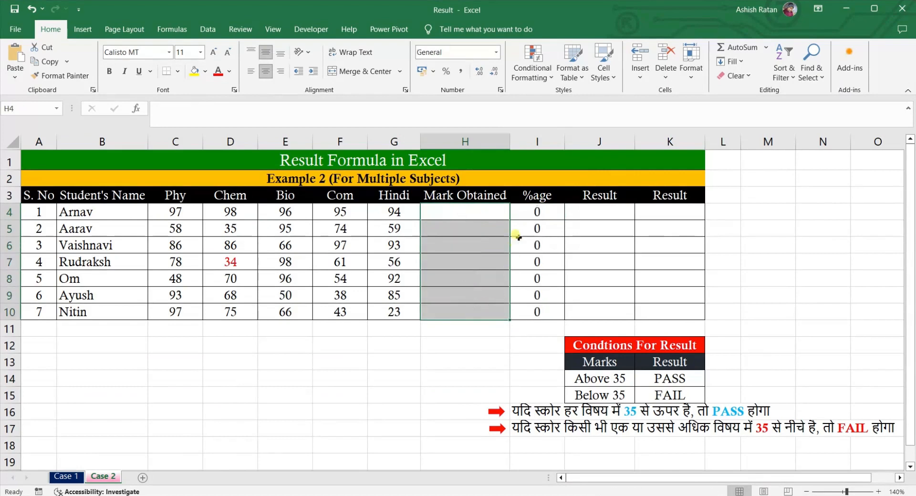
click(537, 210)
drag(537, 209, 538, 312)
key(Delete)
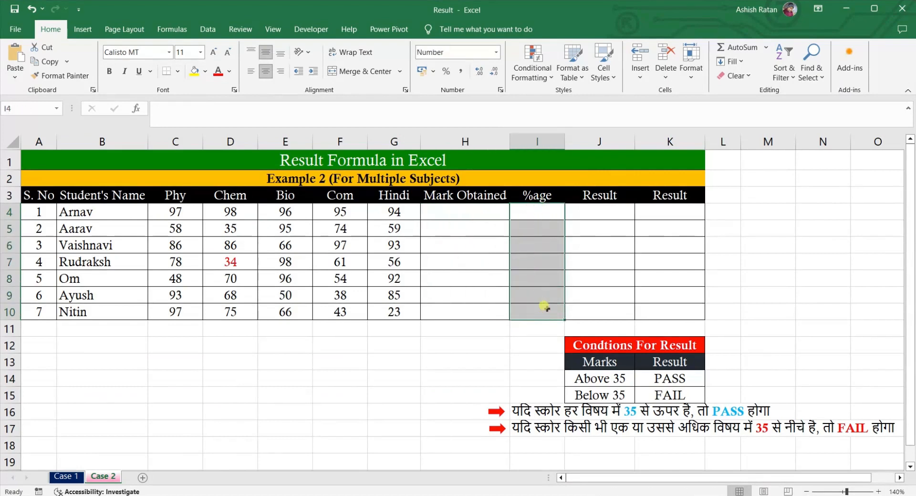
click(497, 341)
- Enter the formula =SUM(C4:G4) in H4 to total the first student's marks, and reselect that cell
click(473, 210)
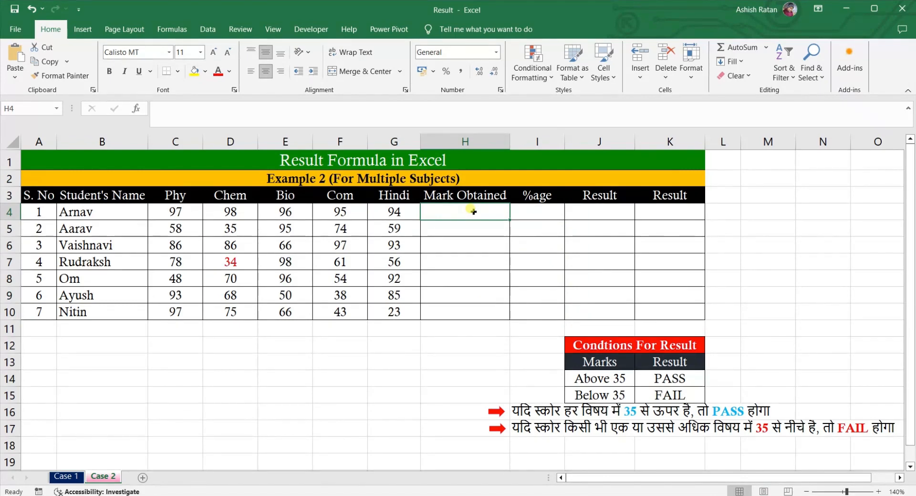
text(=)
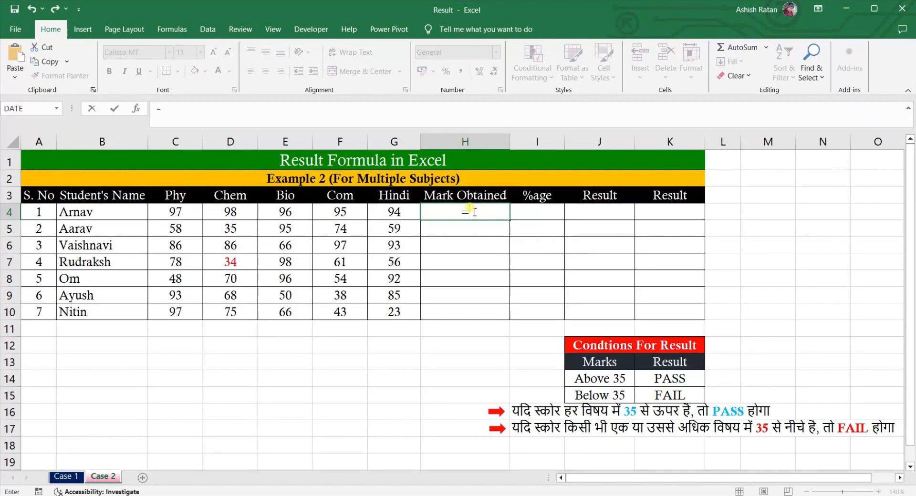
text(SUM()
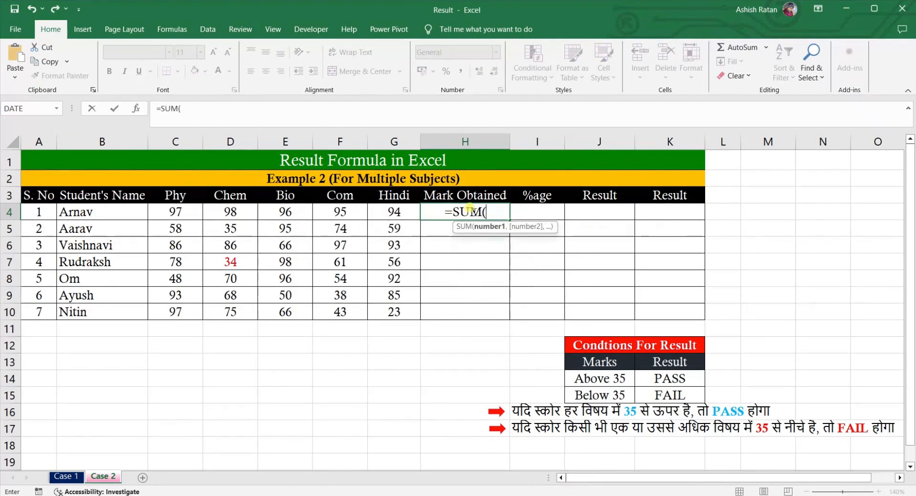
drag(175, 210, 397, 211)
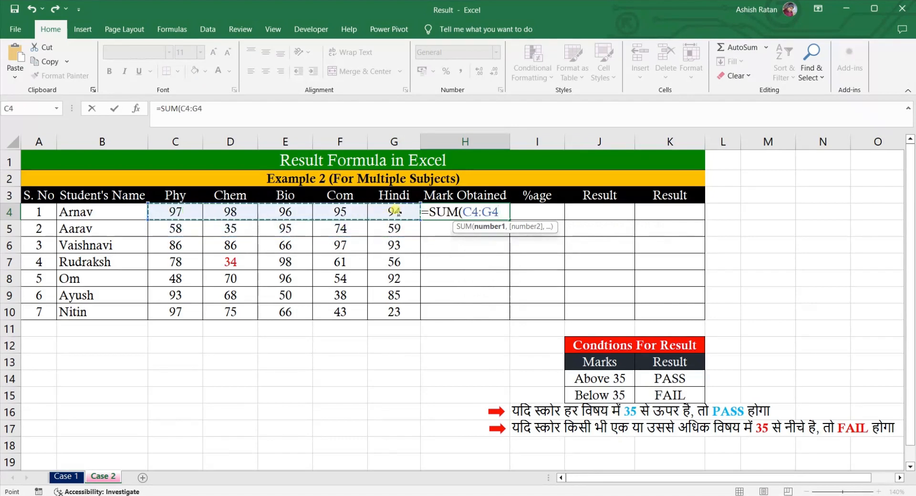
text())
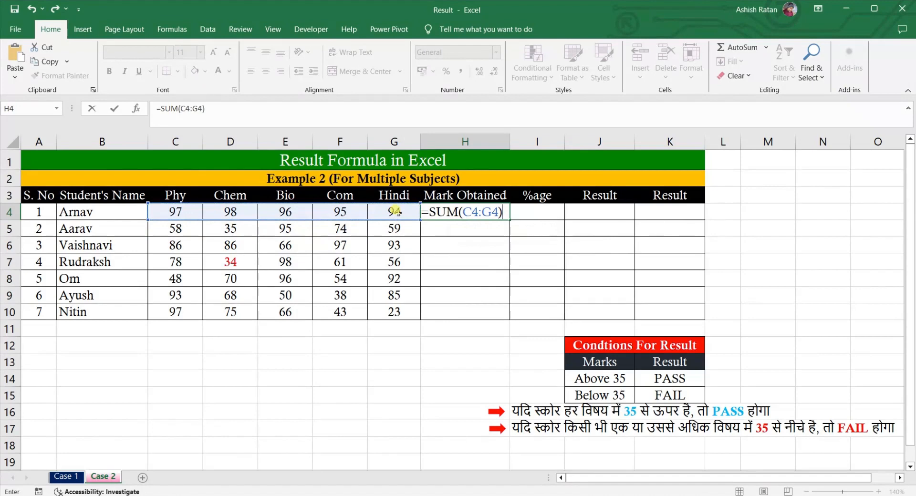
key(Return)
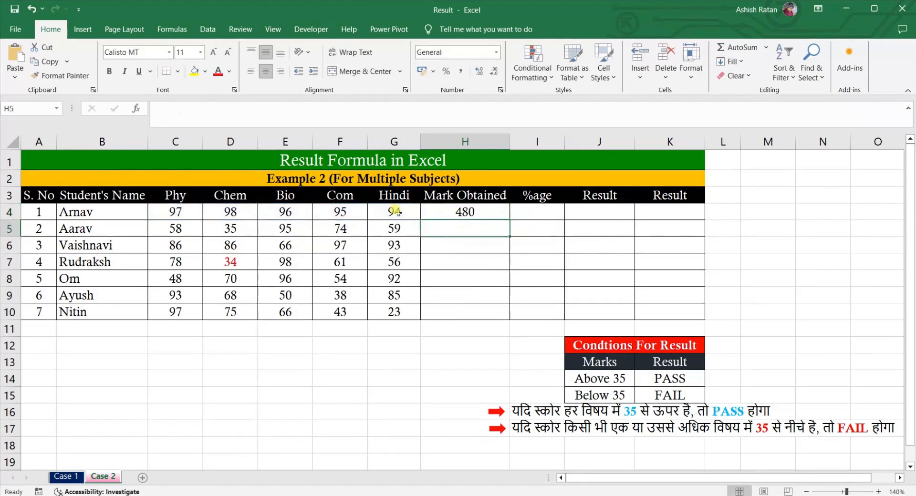
click(496, 208)
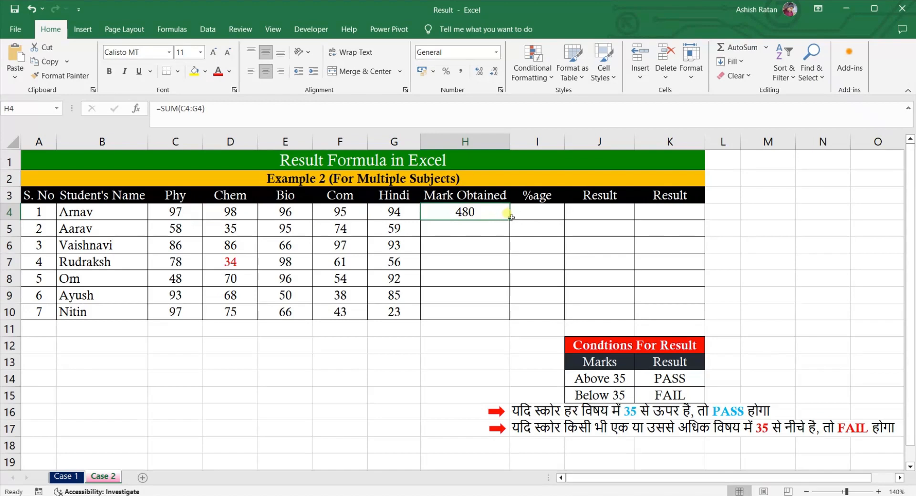
- Fill the H4 total formula down to H10 to compute every student's Mark Obtained
drag(509, 217, 497, 316)
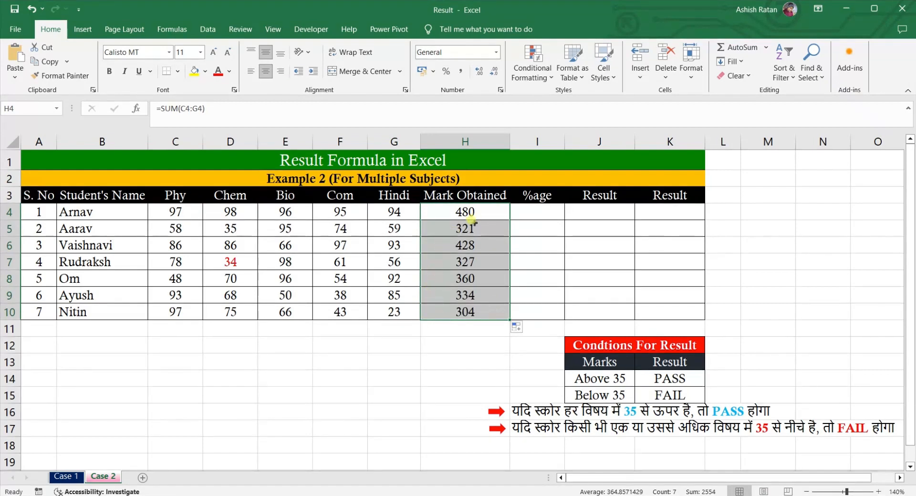
click(359, 339)
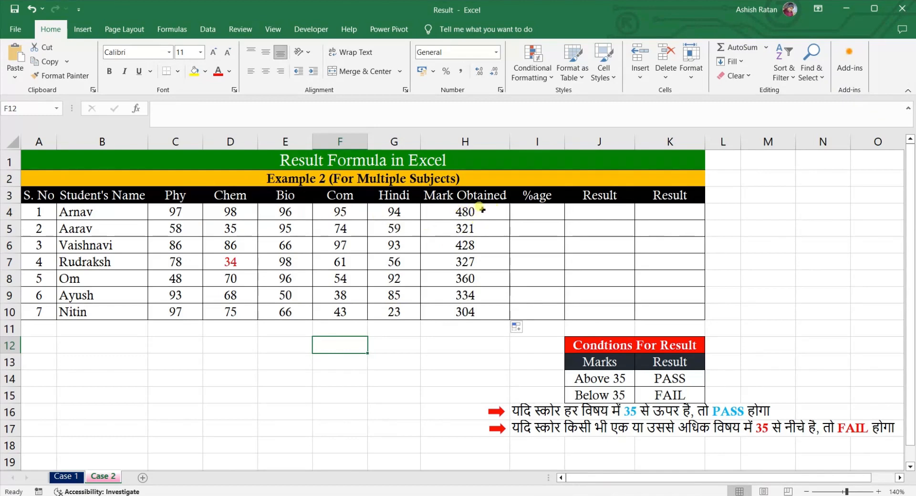
- Enter the formula =H4/500*100 in I4 to calculate the first student's percentage
click(540, 208)
double_click(542, 210)
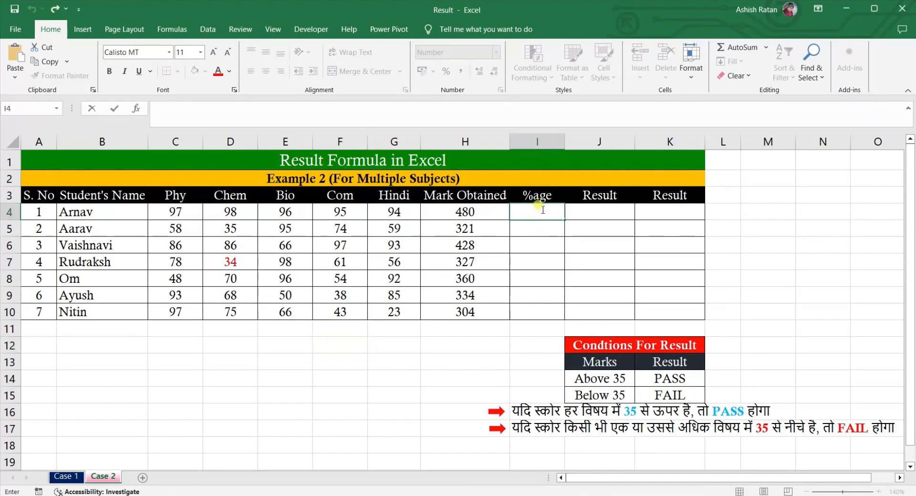
text(=)
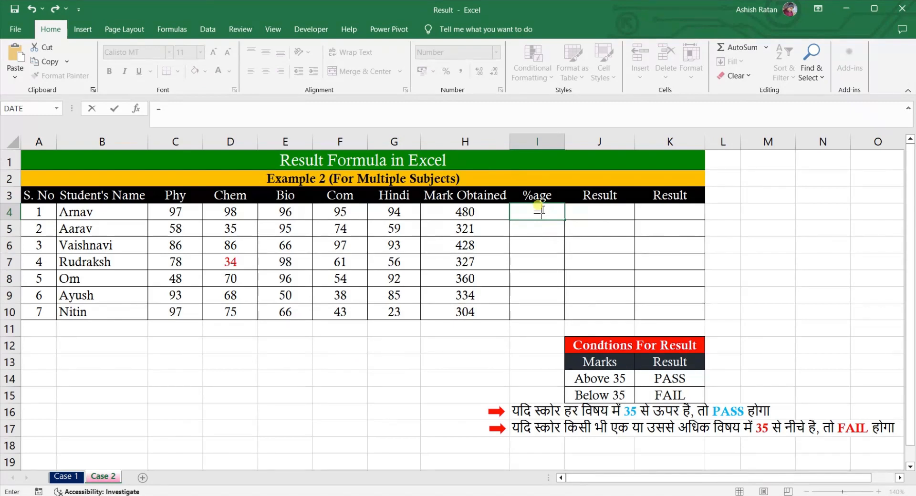
text(480)
key(BackSpace)
key(BackSpace)
key(BackSpace)
text(H4)
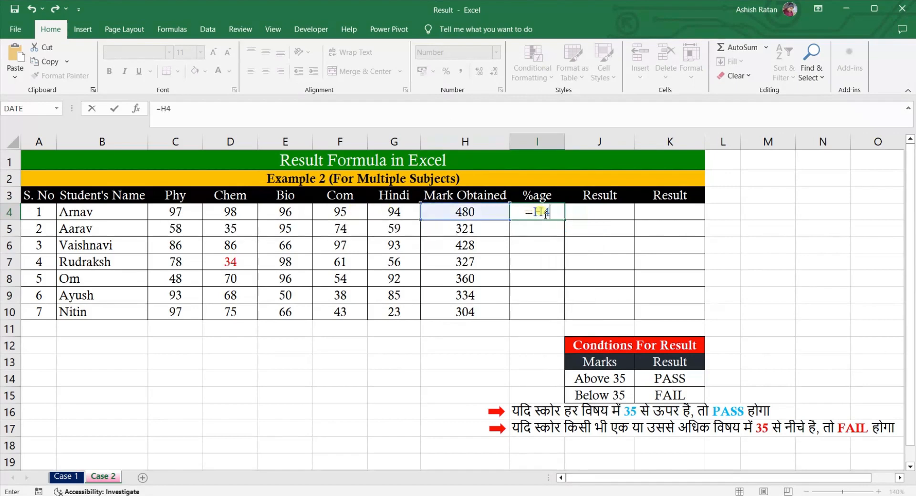
text(/500)
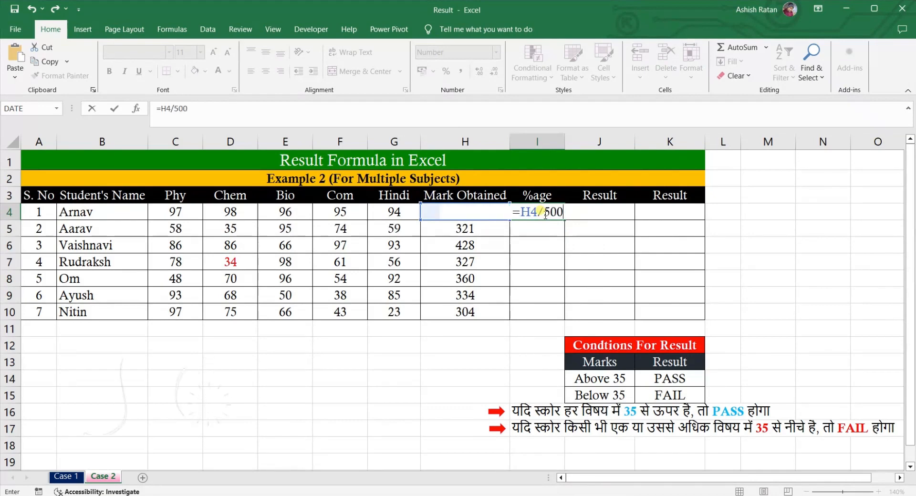
text(*)
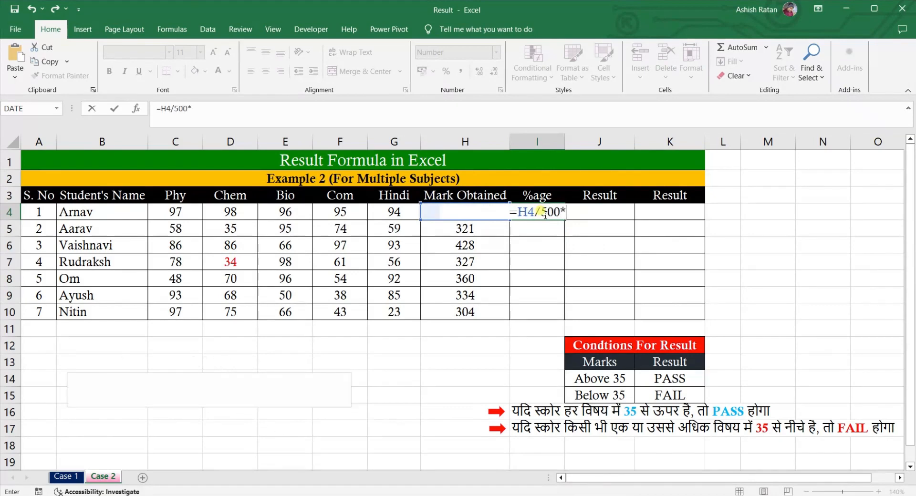
text(100)
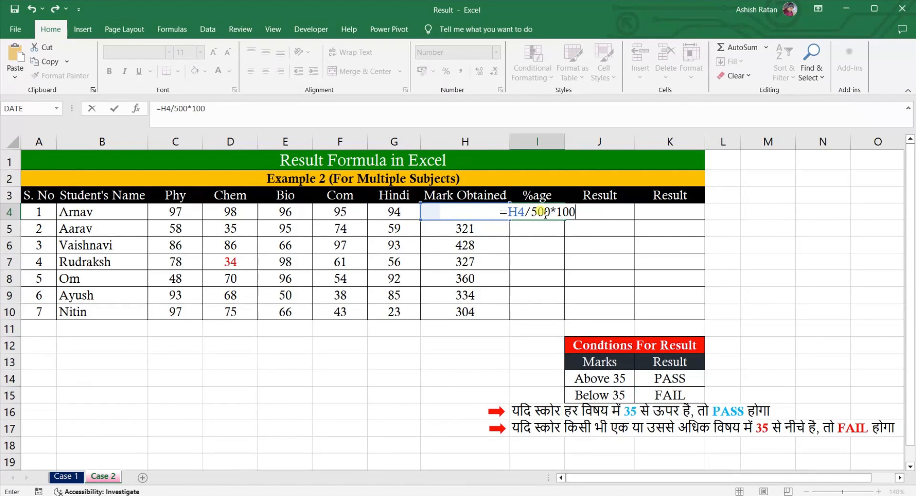
key(Return)
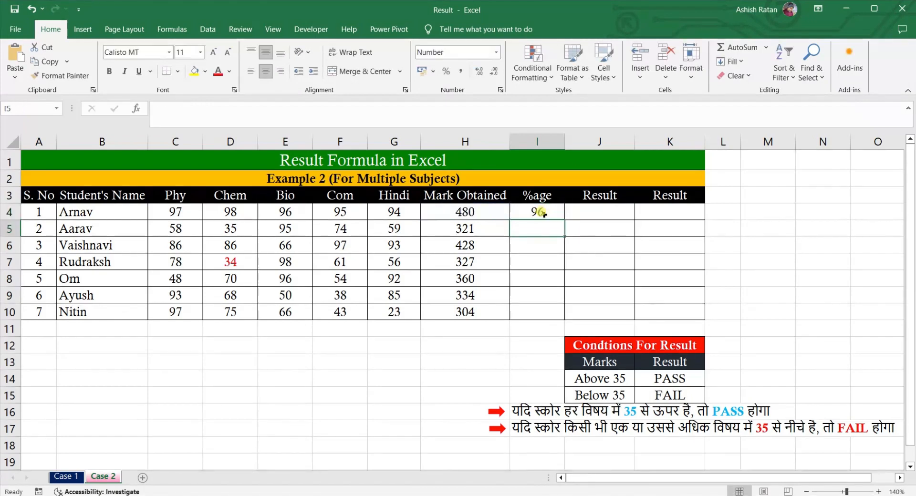
- Fill the I4 percentage formula down to I10 for the remaining students
click(544, 215)
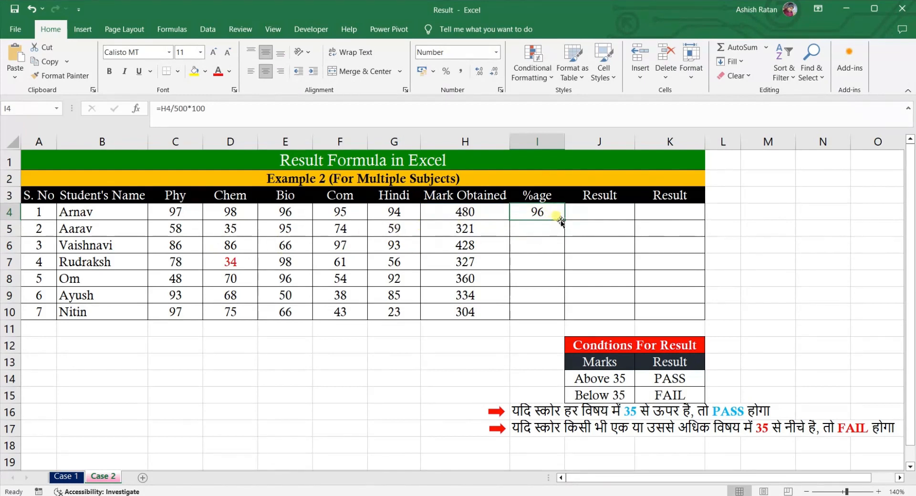
drag(563, 218, 554, 313)
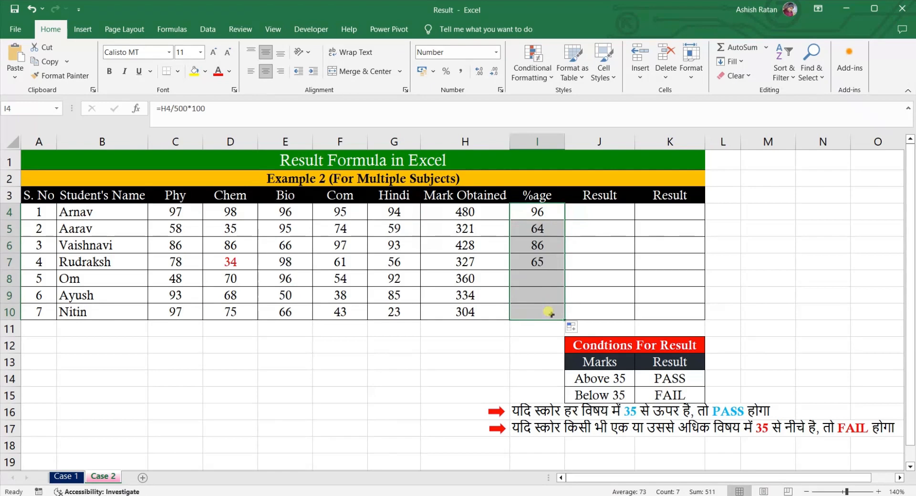
click(500, 347)
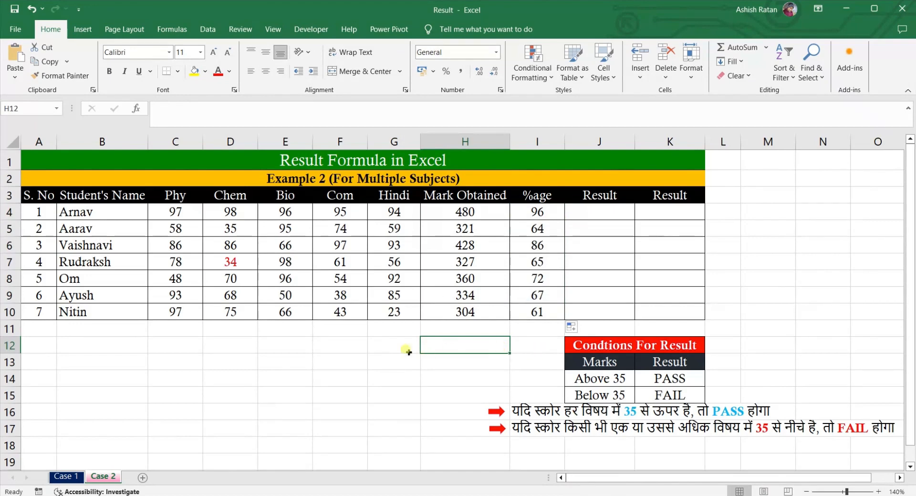
- Write the function names AND in D12 and OR in F12 below the marks table, and reselect each label
click(212, 352)
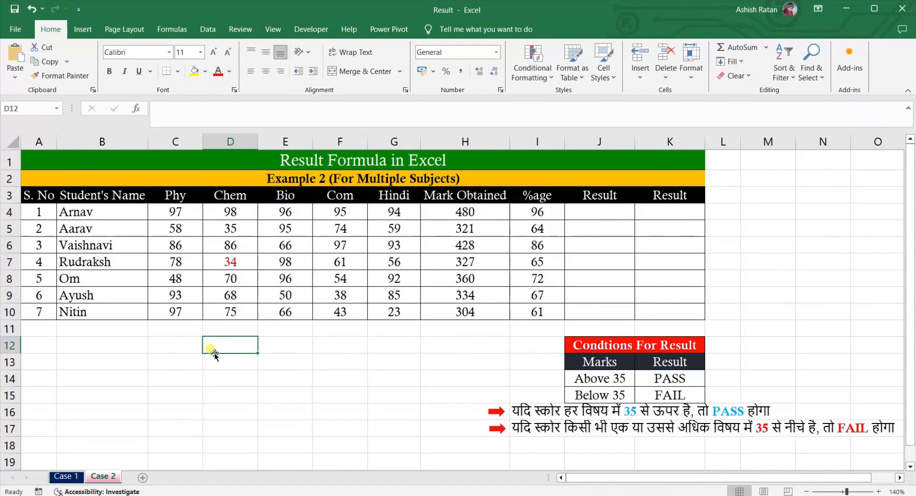
text(AND)
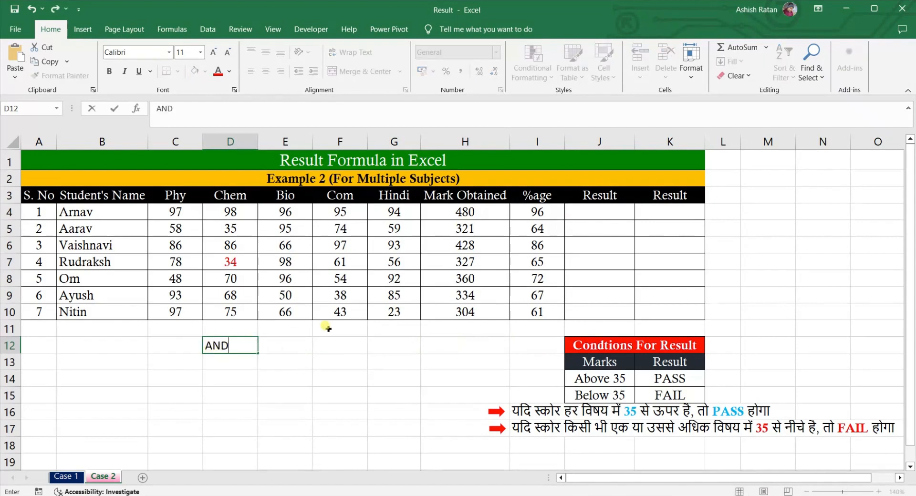
double_click(319, 344)
text(OR)
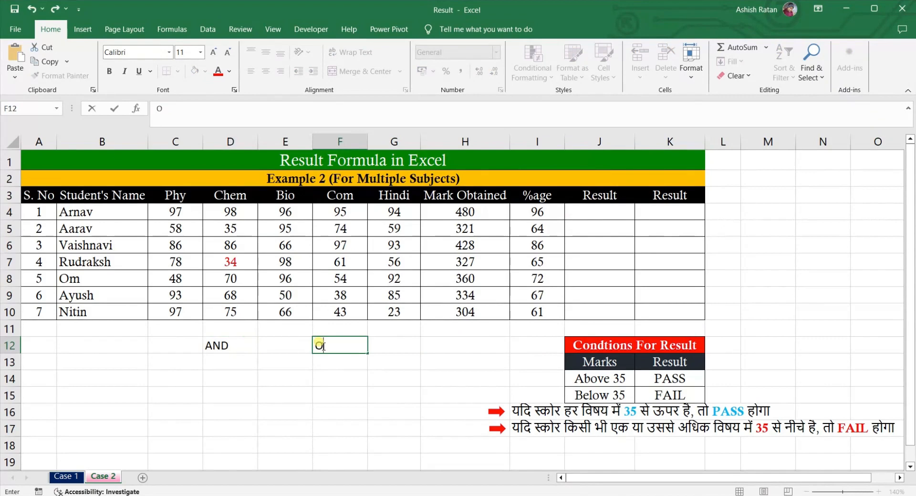
click(319, 361)
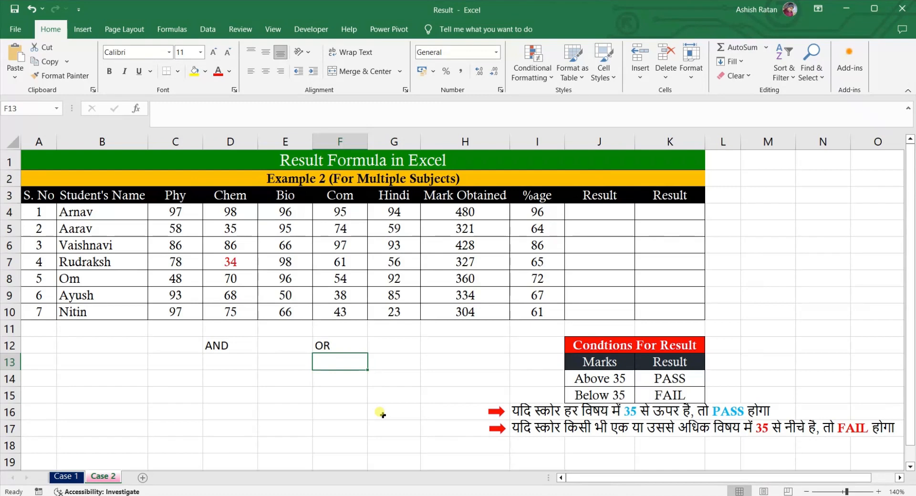
click(216, 345)
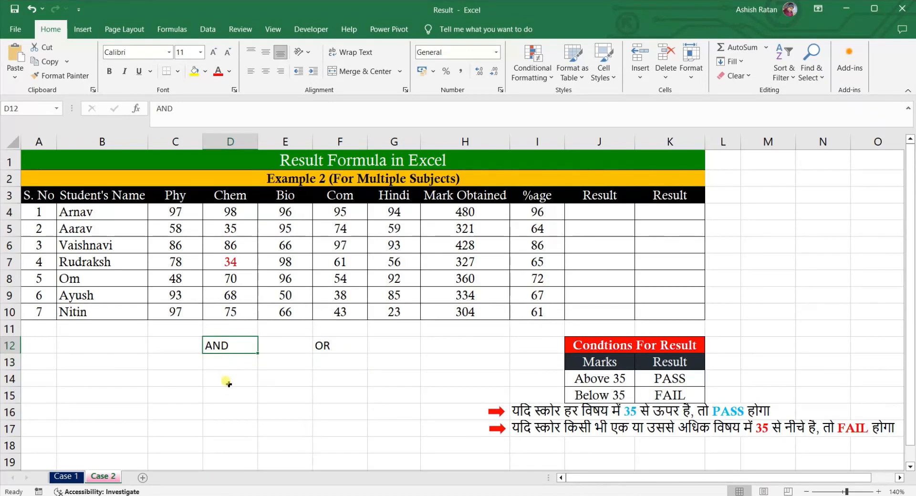
click(339, 344)
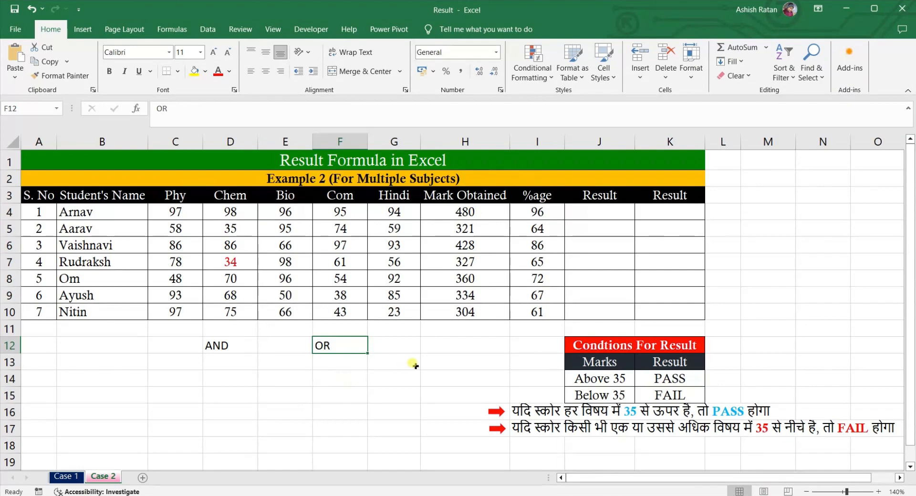
- Begin an IF formula in J4 with a nested AND test whose first condition is C4>=35
click(600, 208)
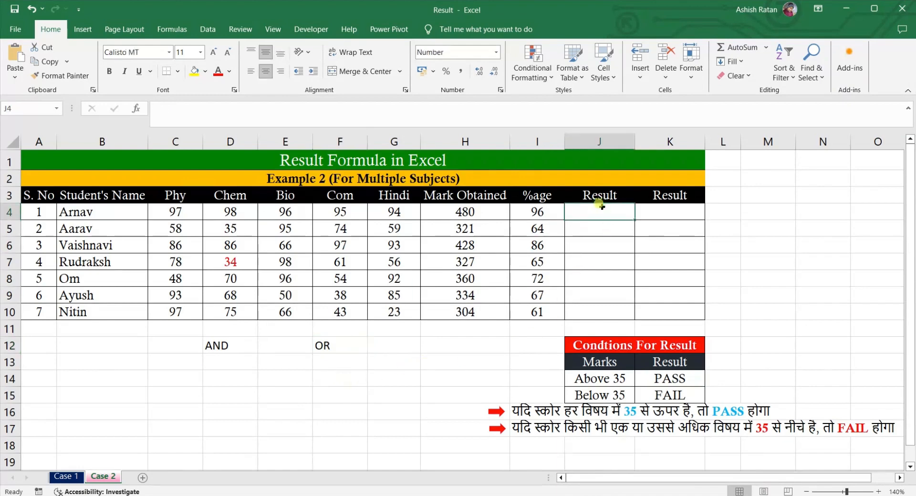
double_click(602, 207)
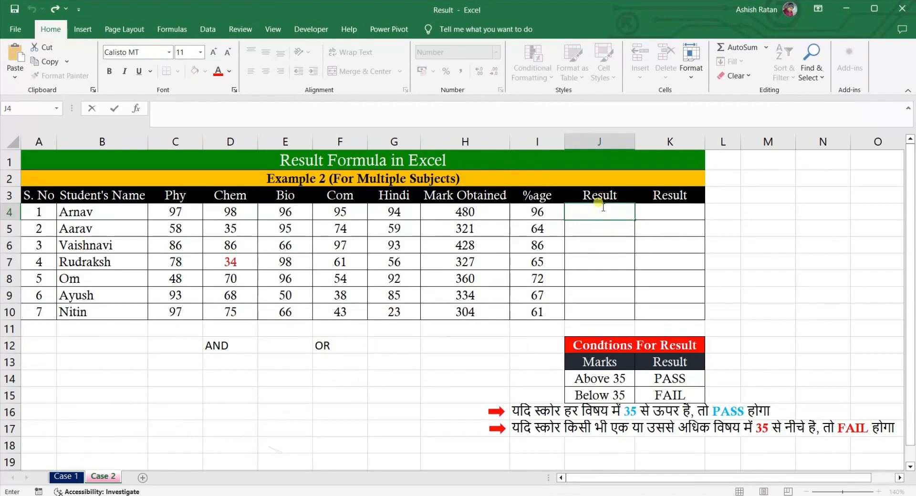
key(Escape)
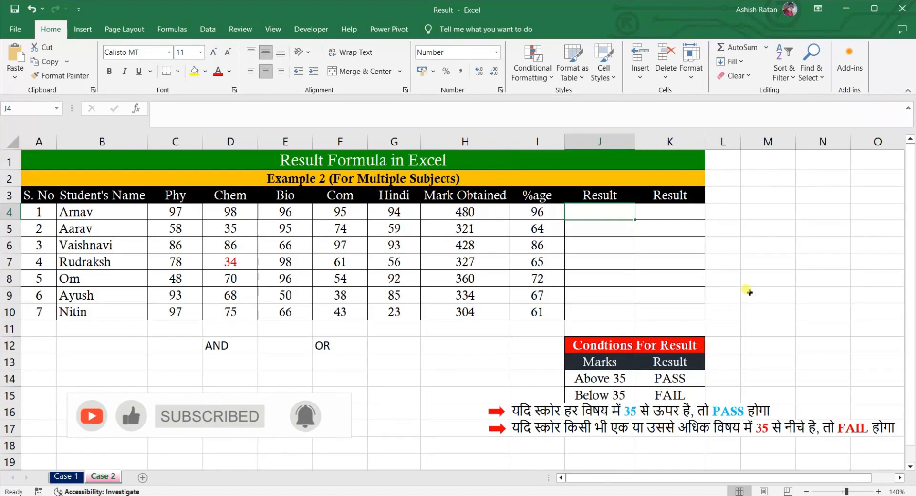
text(=)
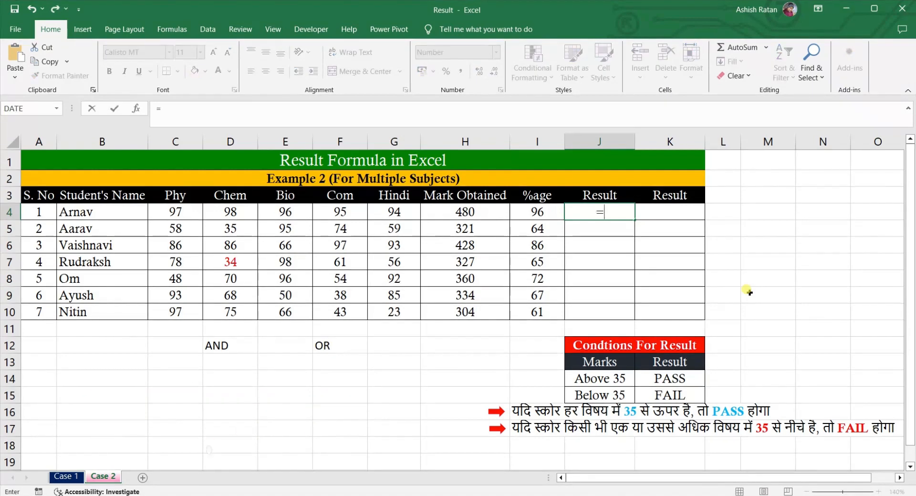
text(IF)
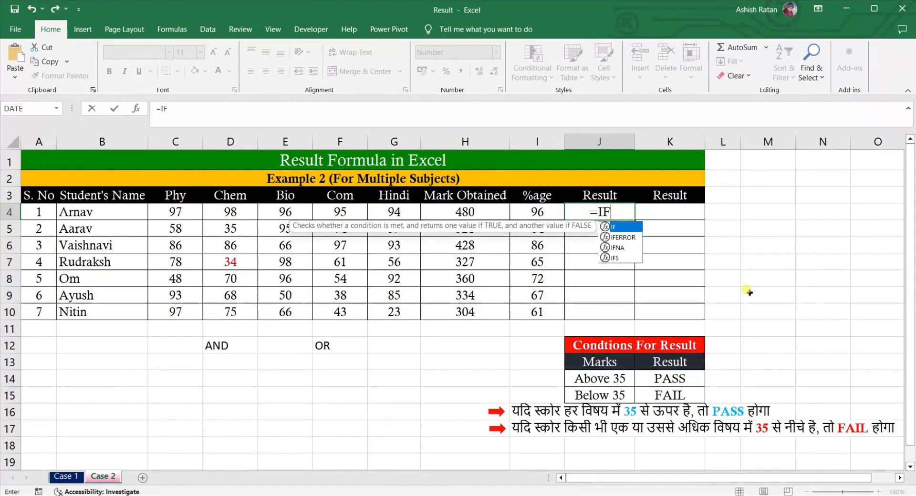
text(()
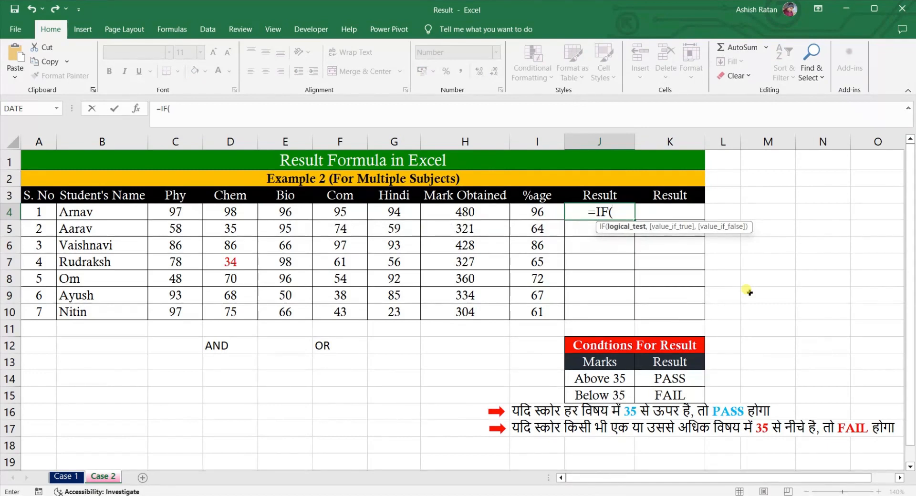
text(AND)
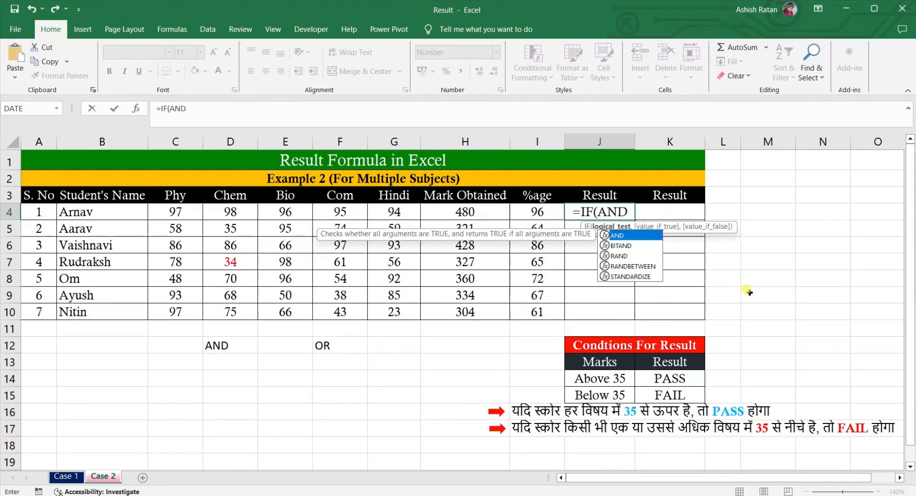
text(()
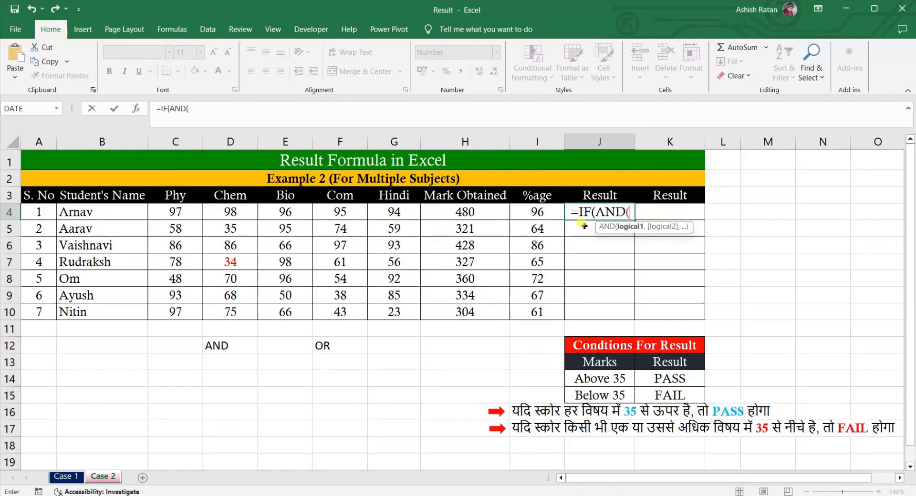
text(CC4)
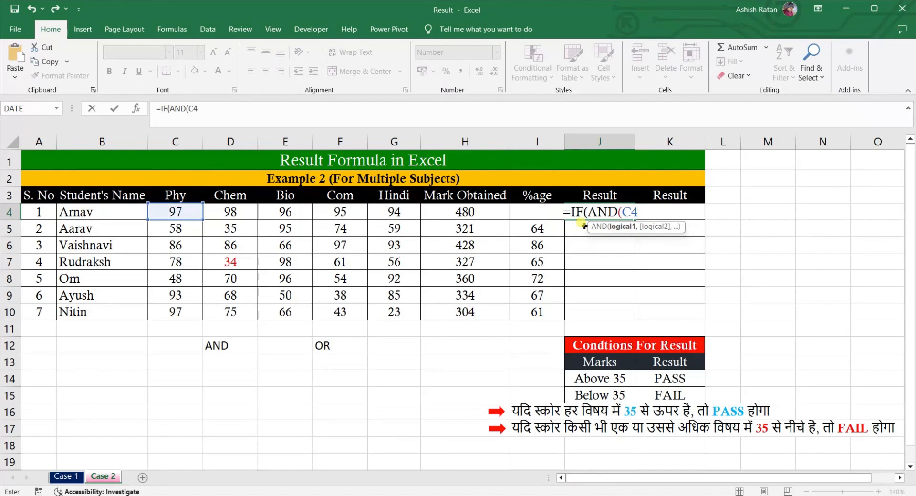
text(>)
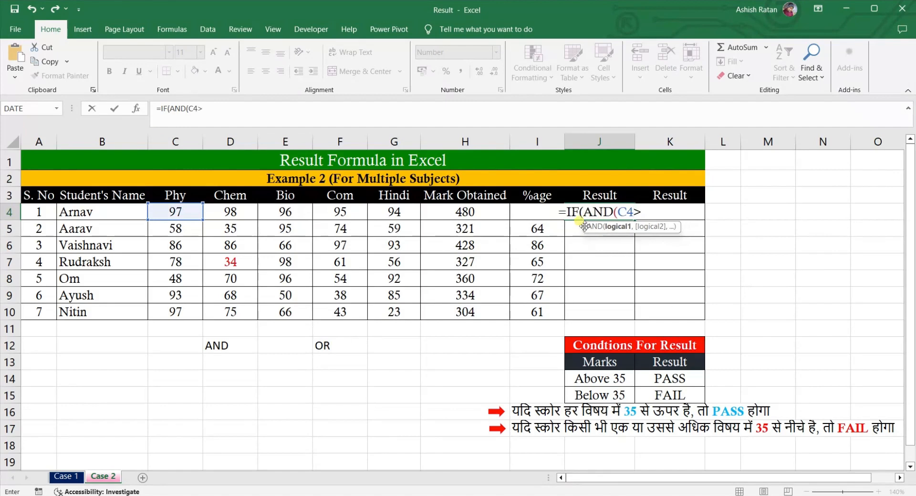
text(=35)
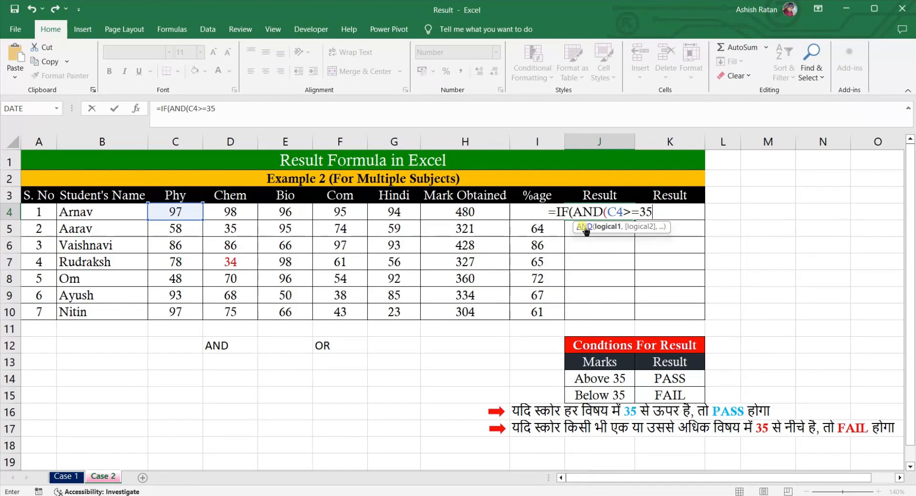
- Continue the AND test in J4's formula with the conditions D4>=35 and E4>=35
text(,)
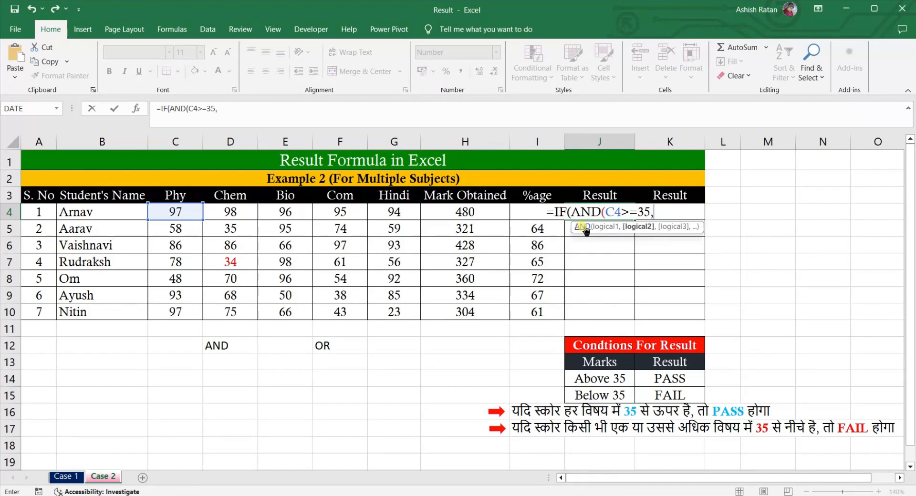
text(D4)
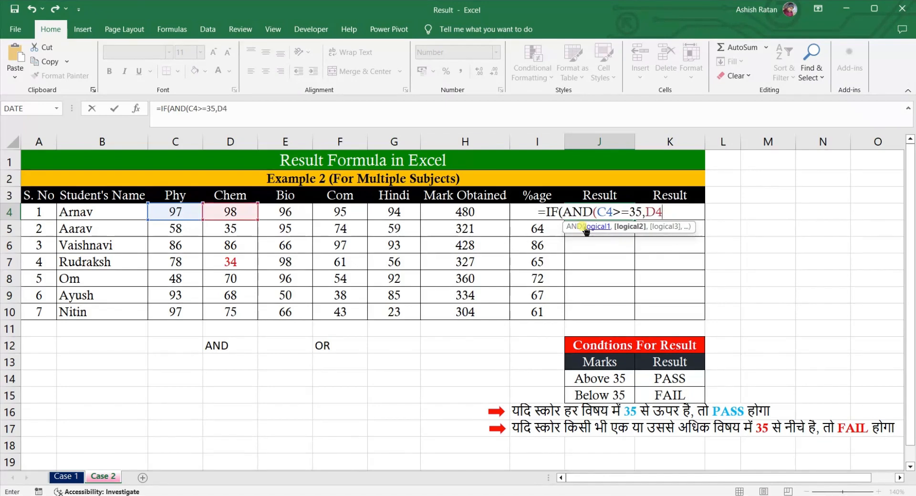
text(>=)
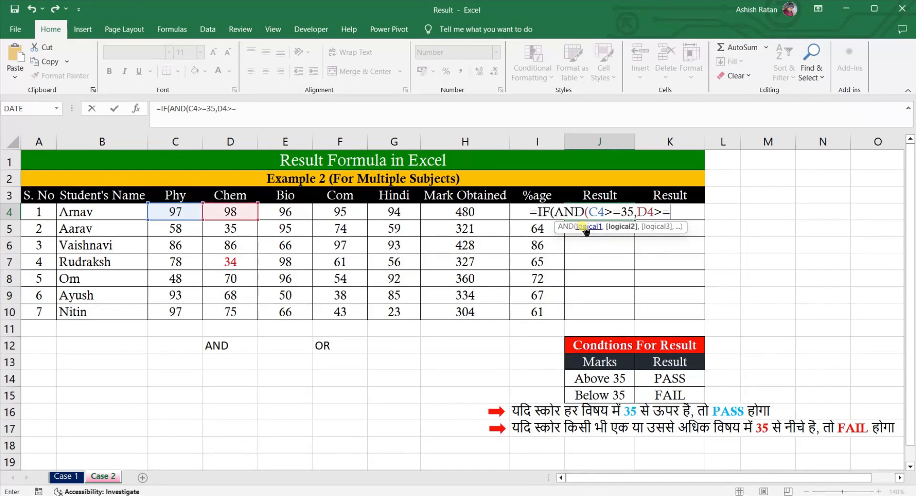
text(35)
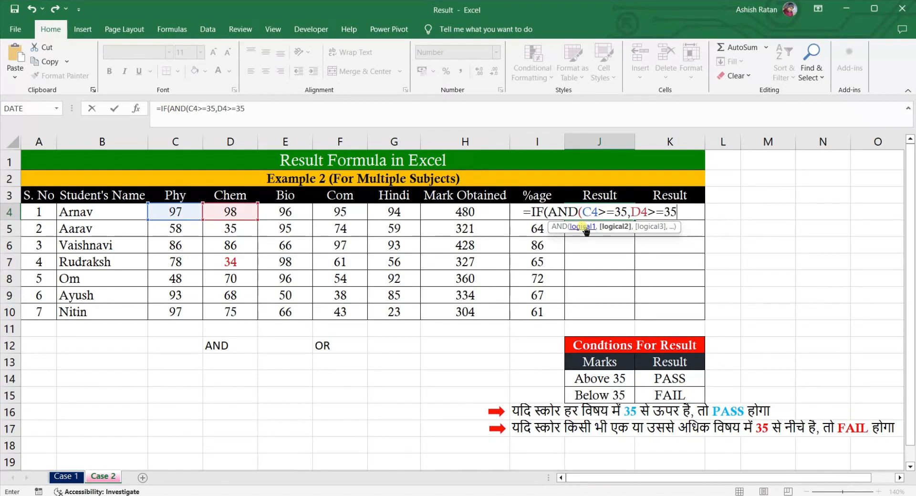
text(,)
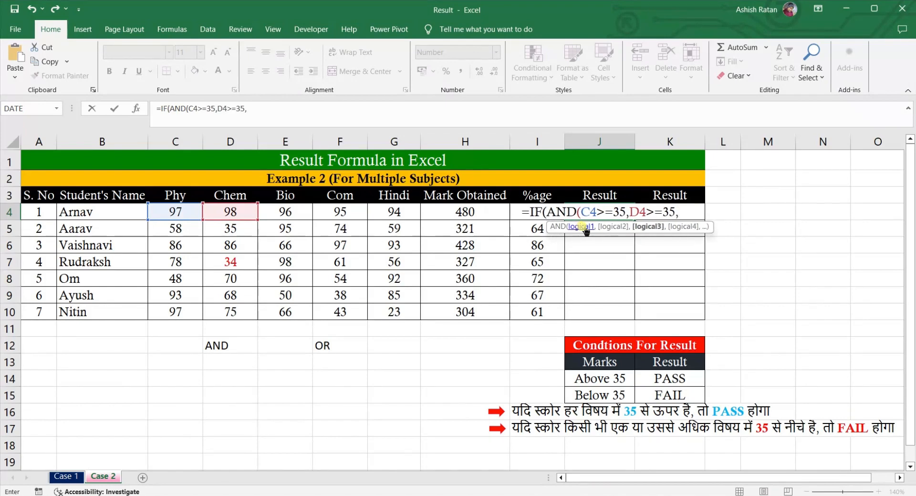
text(E4>)
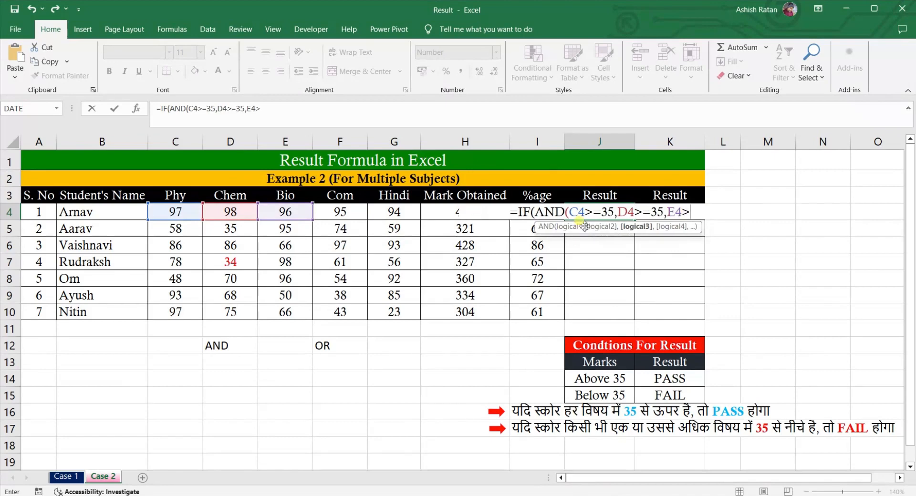
text(=35)
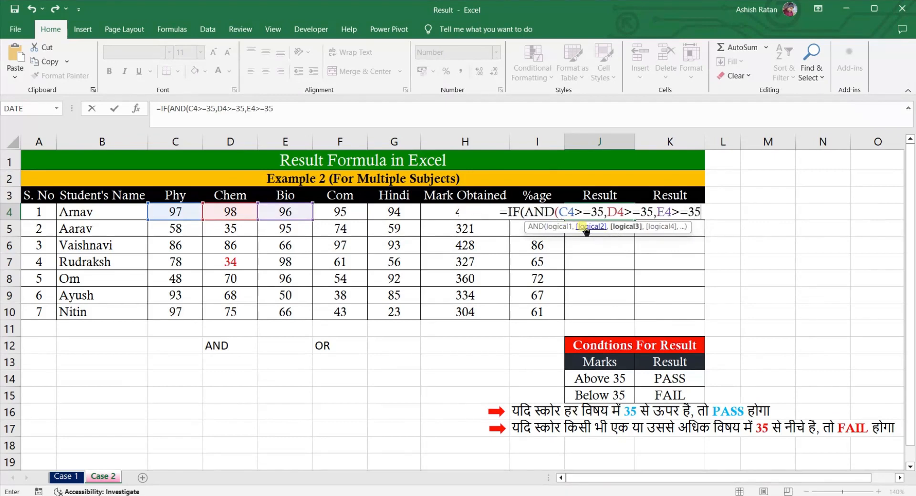
- Add the conditions F4>=35 and G4>=35 to the AND test in J4 and close its parenthesis
text(,)
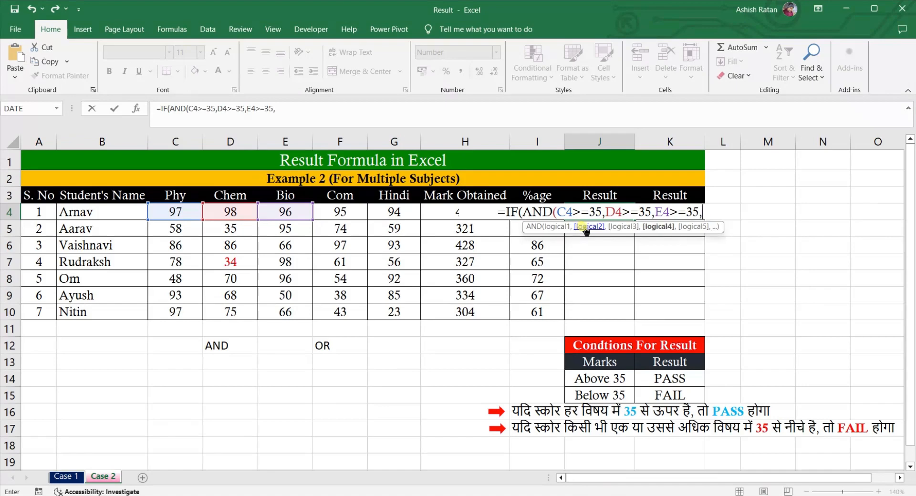
text(F)
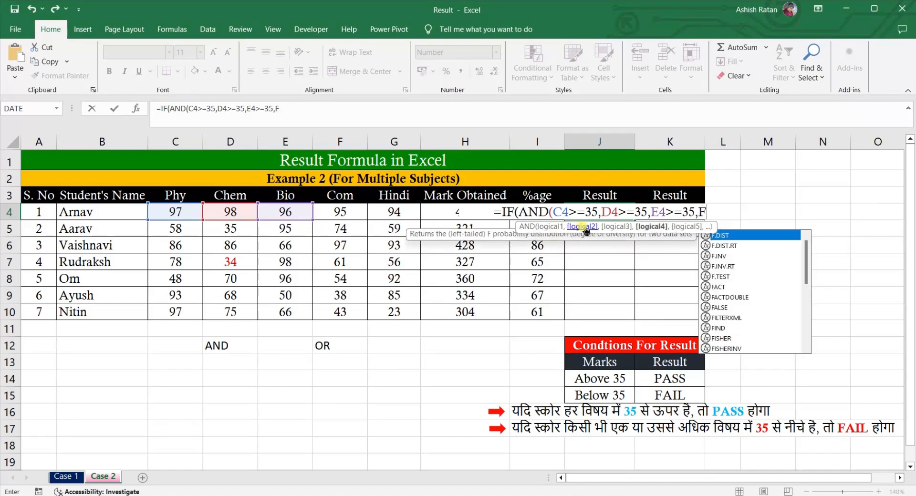
text(4>)
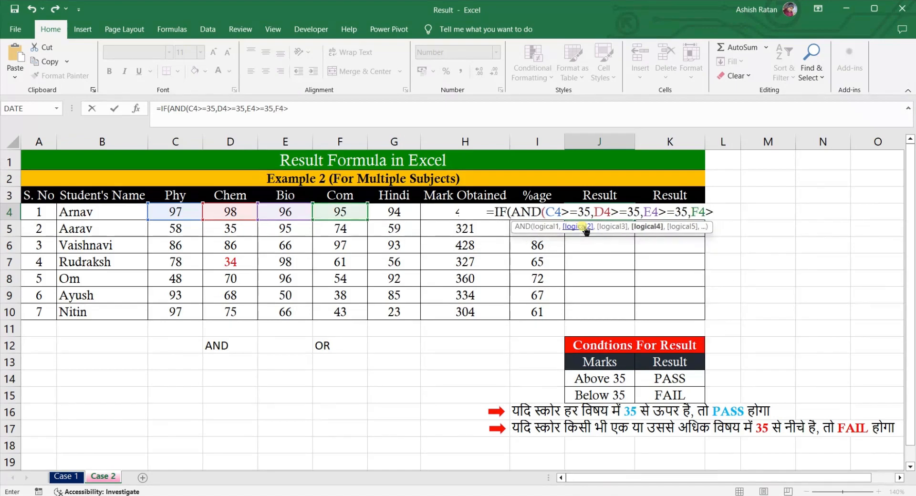
text(=35)
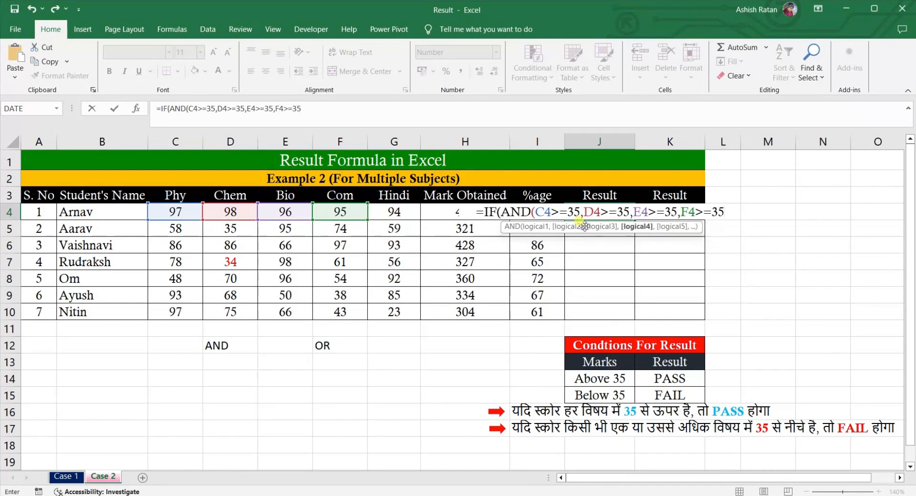
text(,)
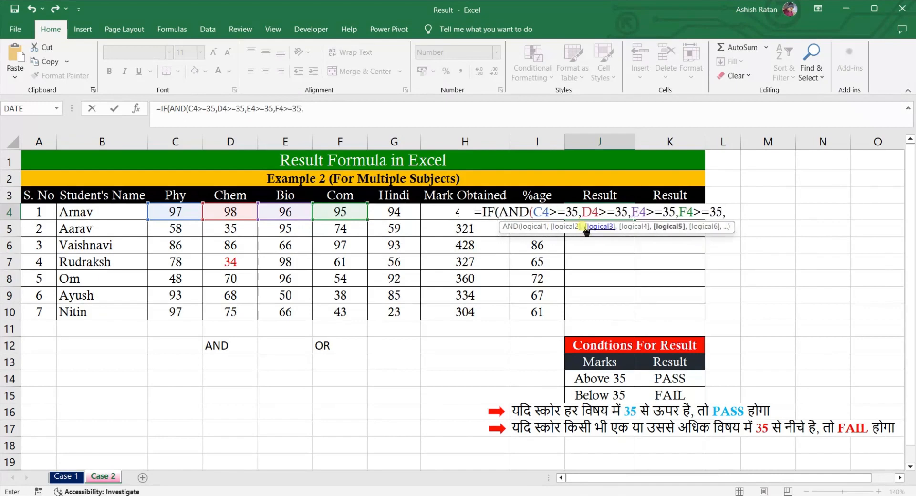
text(G4>)
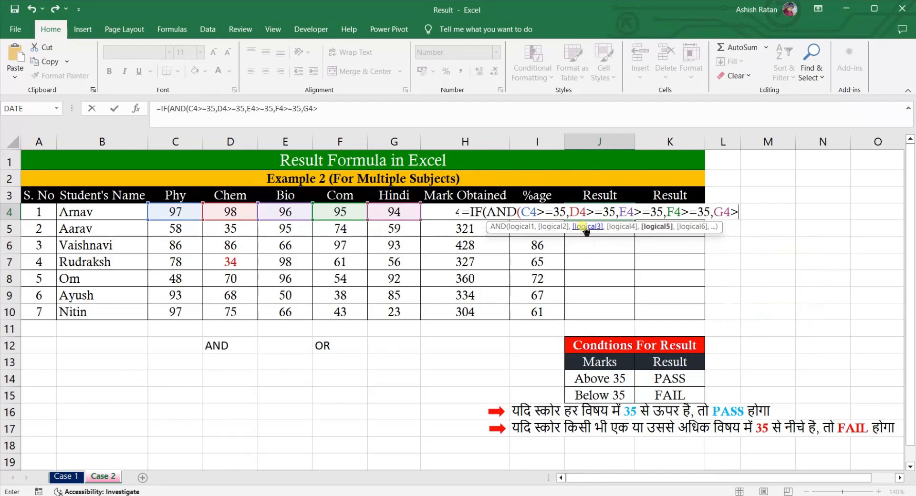
text(=35)
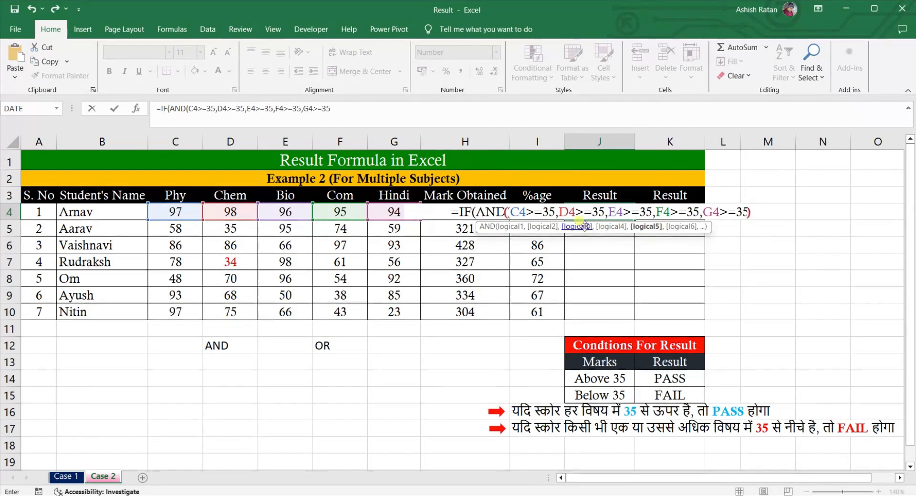
text())
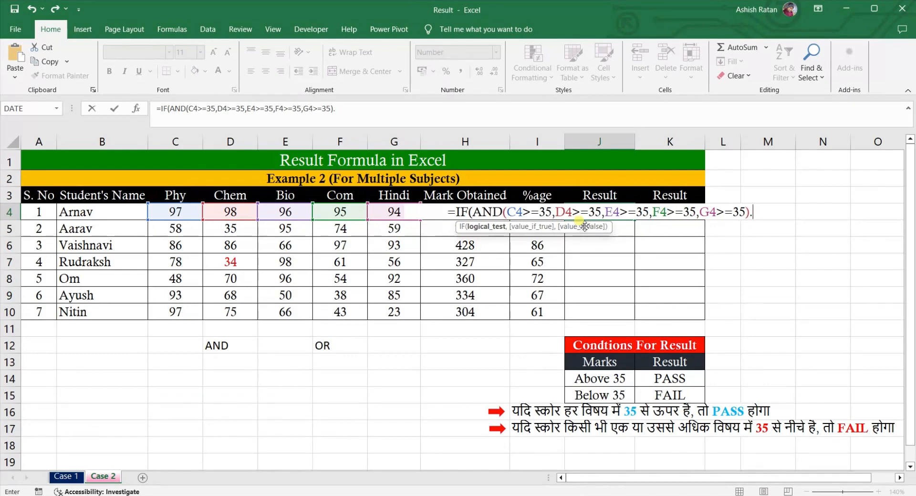
- Finish the J4 IF formula with "PASS" as the true value and "FAIL" as the false value, and commit it
text(,)
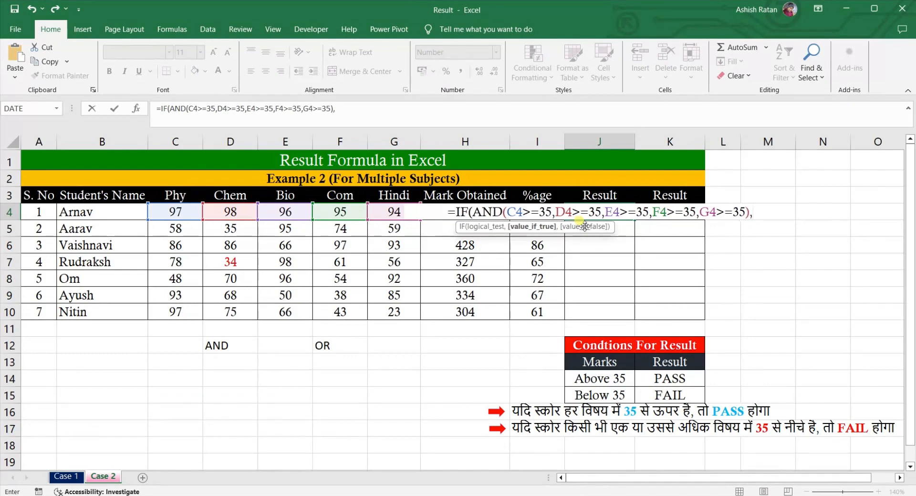
text("PA)
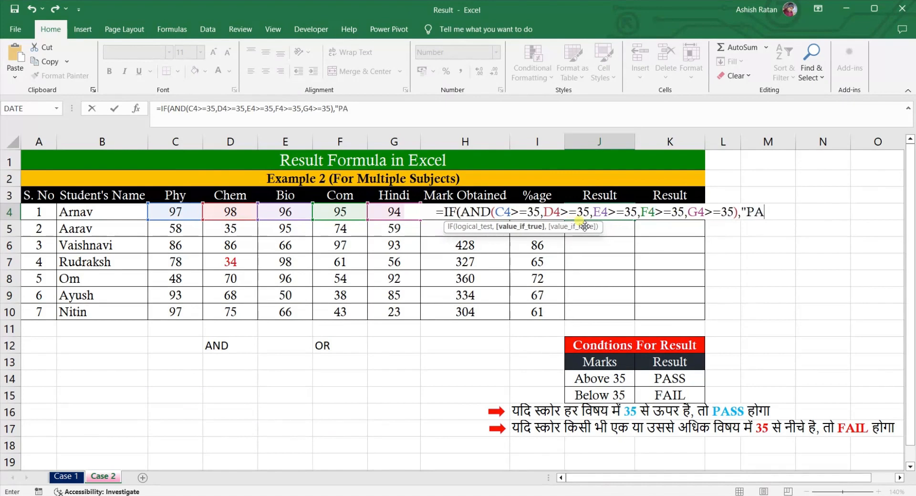
text(SS",)
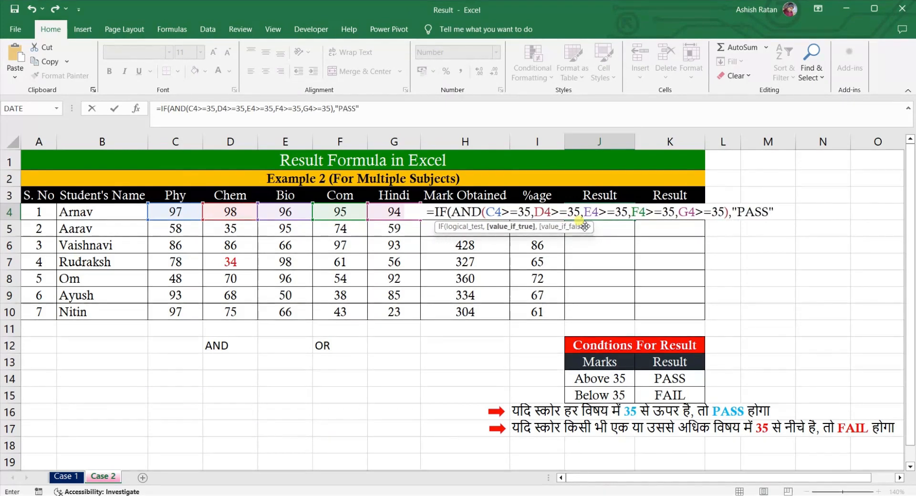
text("FAI)
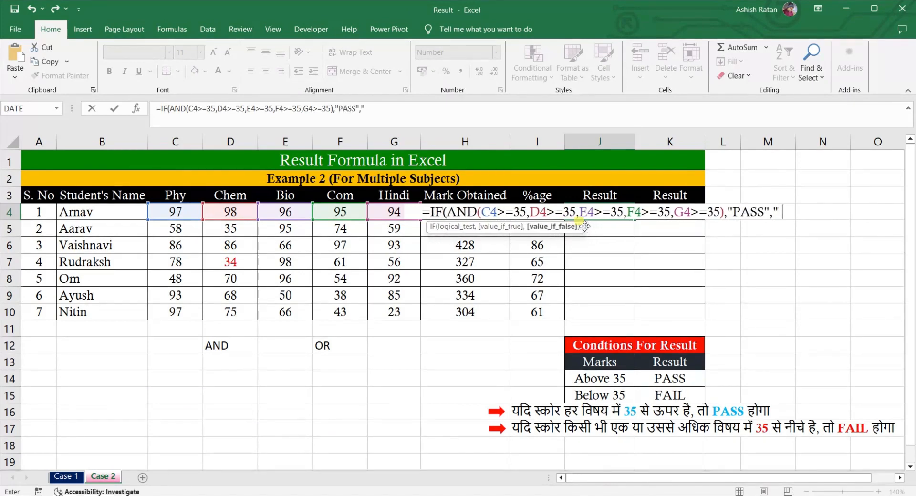
text(L)
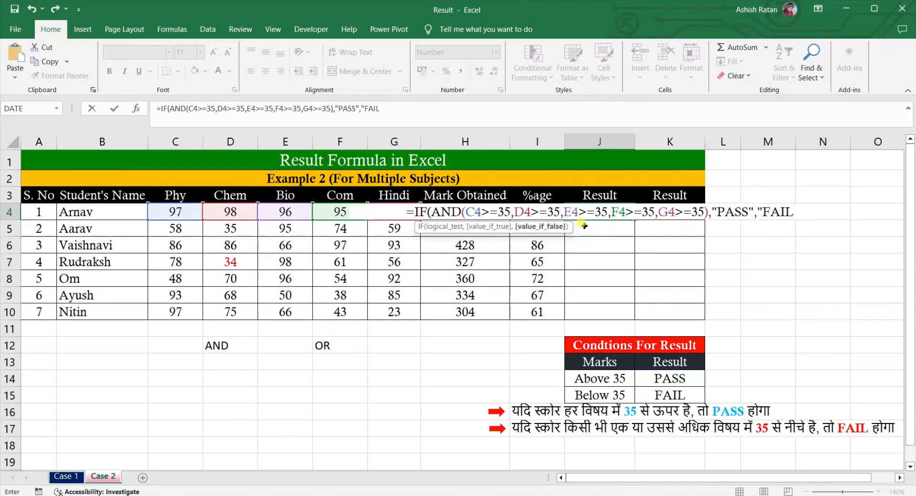
text(")
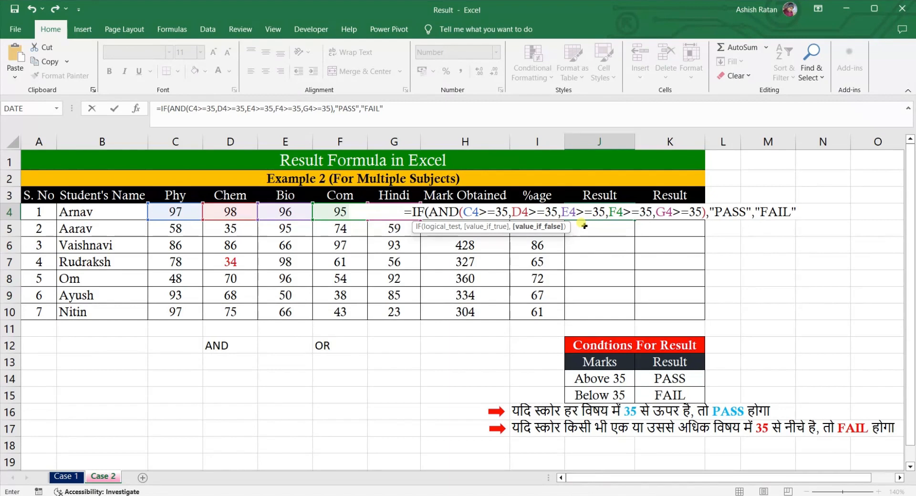
text())
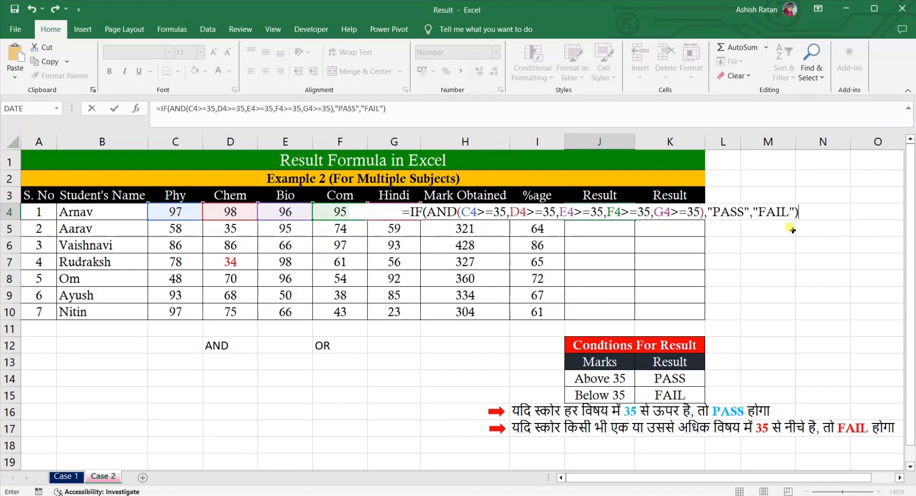
key(Return)
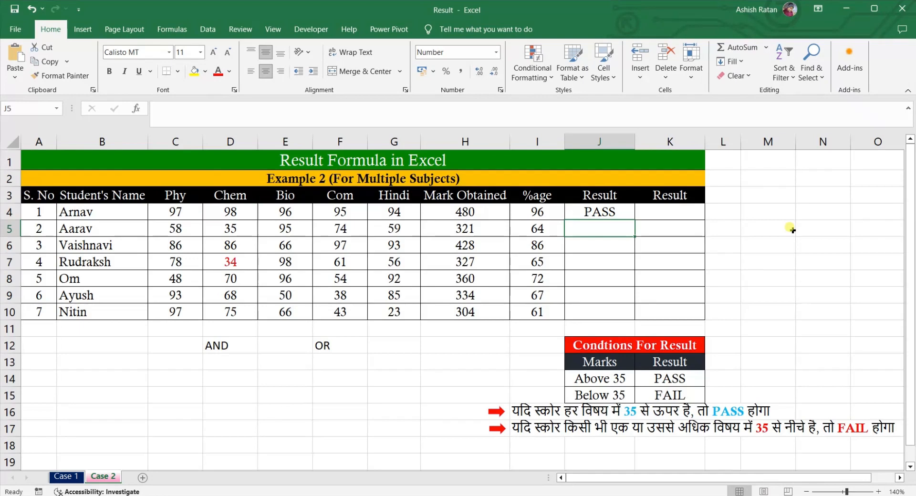
- Fill the J4 result formula down to J10 for the remaining students, and deselect the range
click(621, 215)
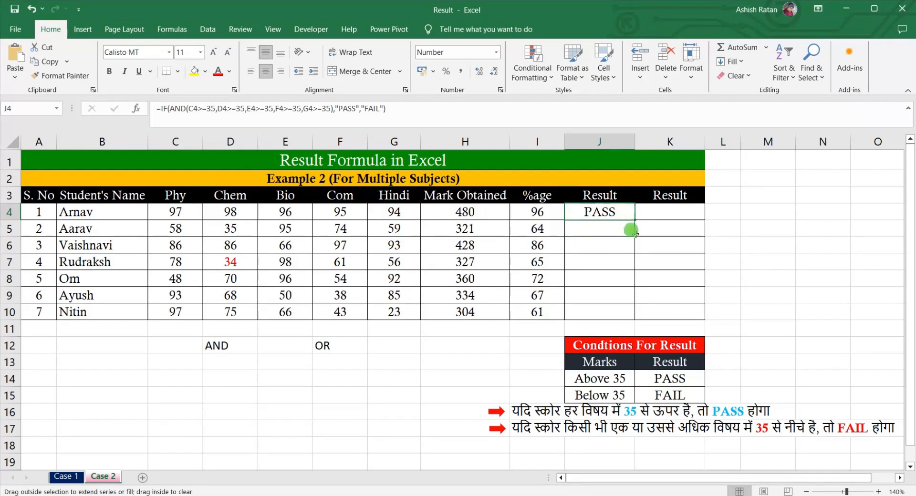
drag(631, 230, 635, 317)
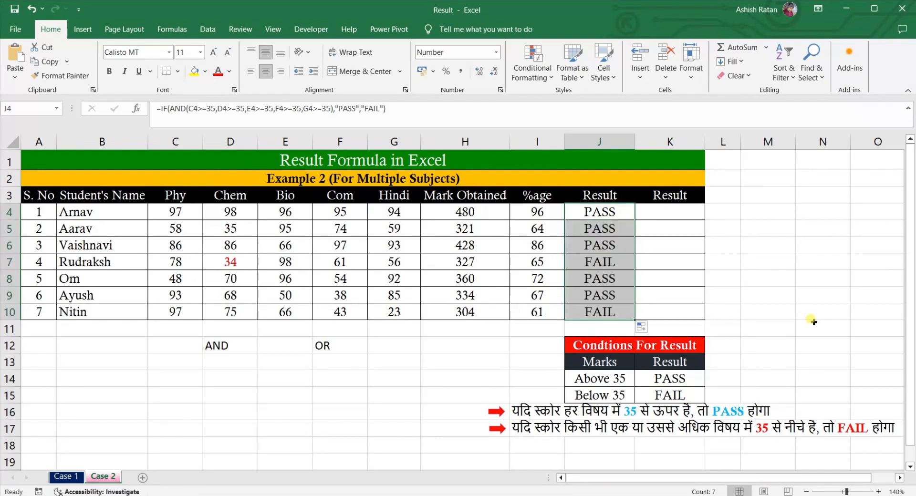
click(814, 323)
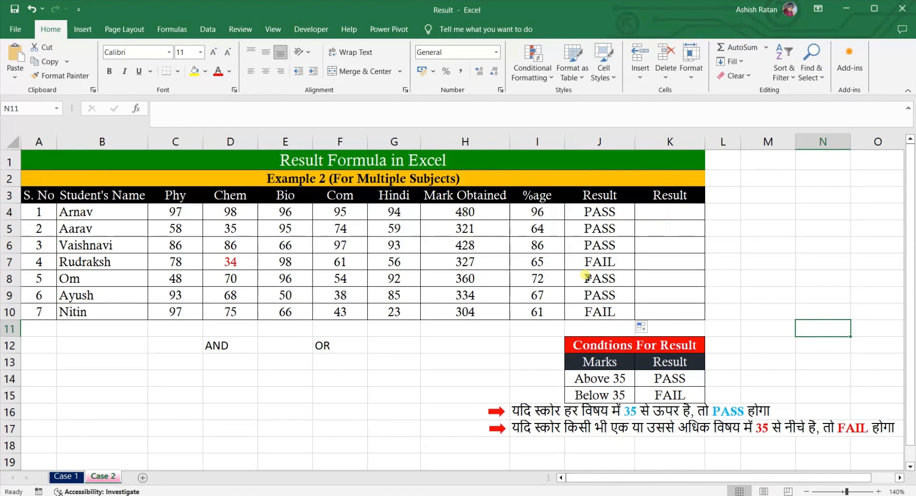
- Set the fourth student's Chem mark in D7 to 35 to test the result formula
click(240, 257)
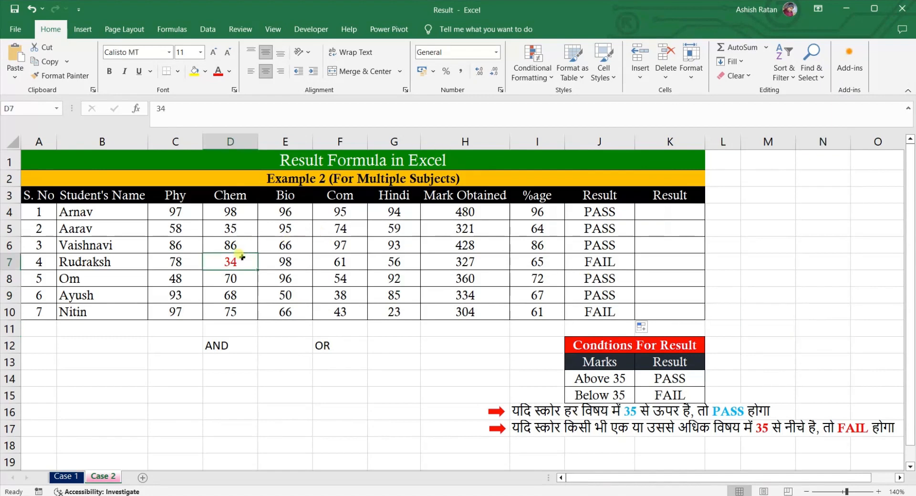
text(35)
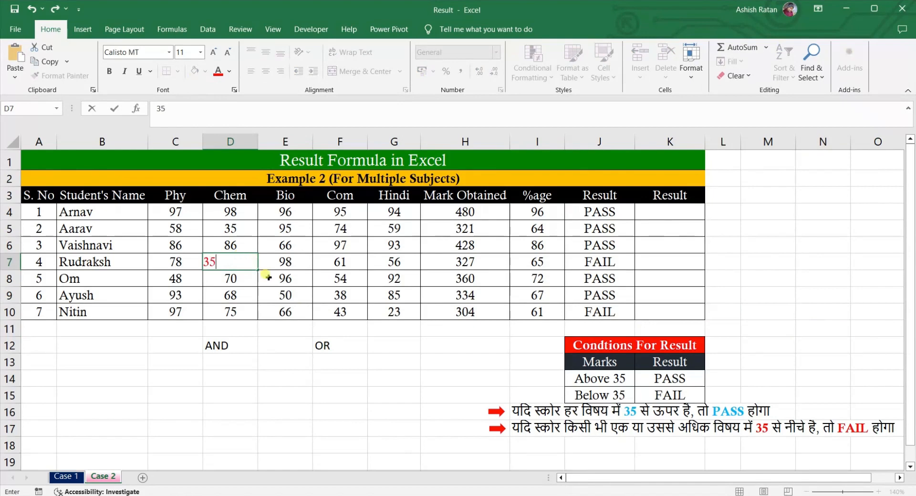
click(267, 276)
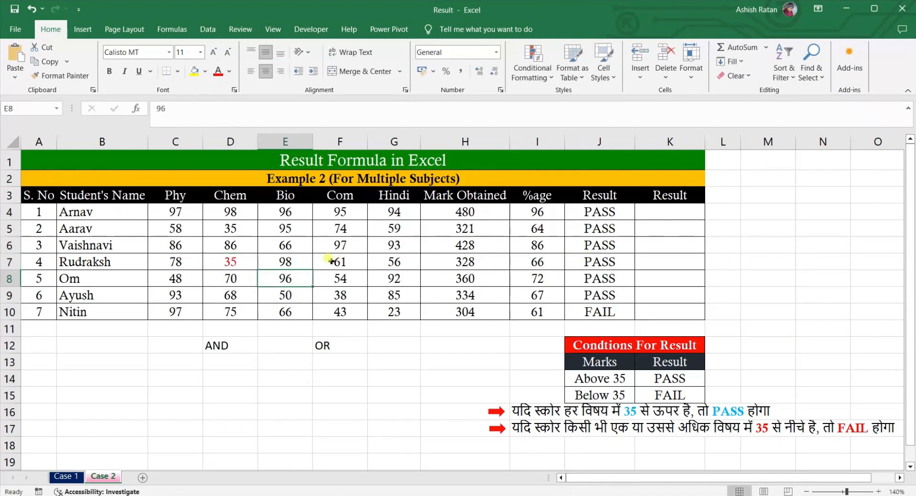
- Change the fourth student's Chem mark in D7 to 24
click(239, 260)
text(2)
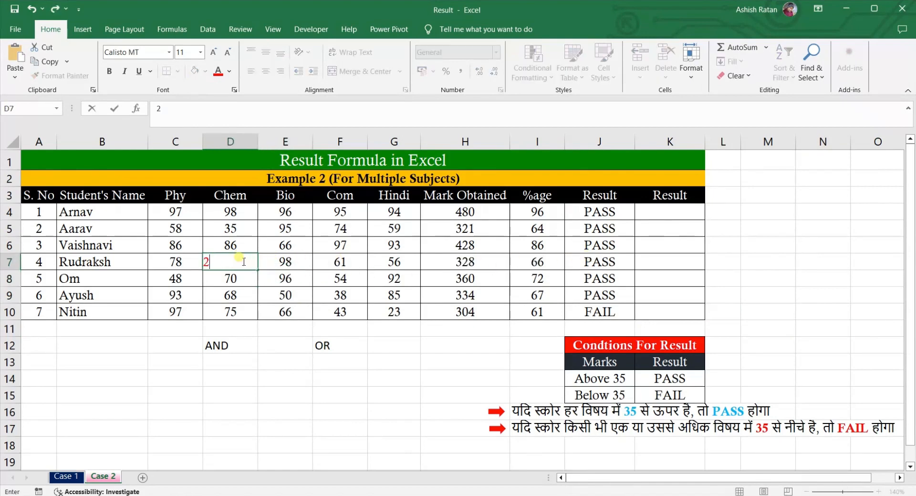
text(4)
click(267, 281)
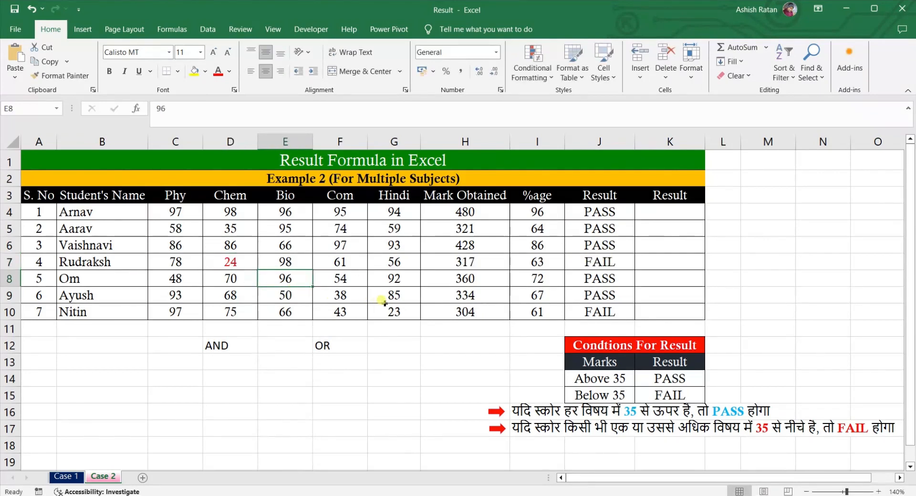
- Set the fourth student's Com mark in F7 to 25 to test a second failing subject
click(339, 261)
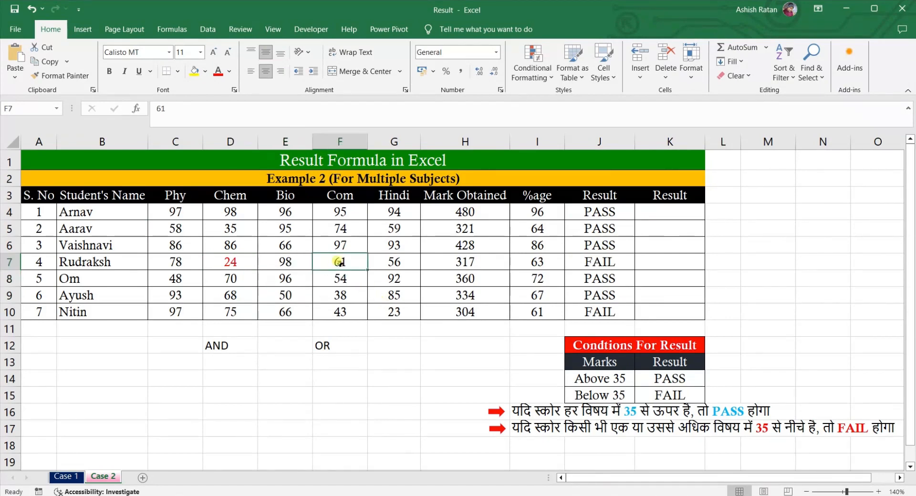
text(25)
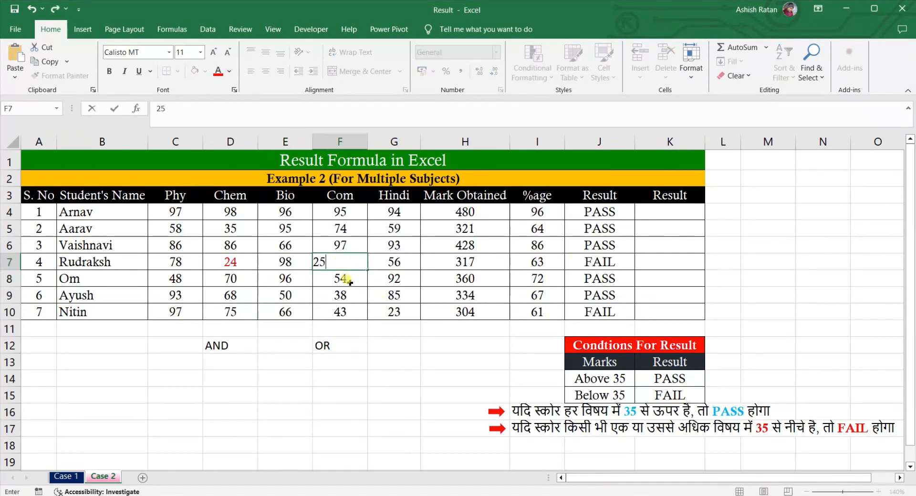
key(Return)
- Change the fourth student's Com mark in F7 to 35
click(340, 261)
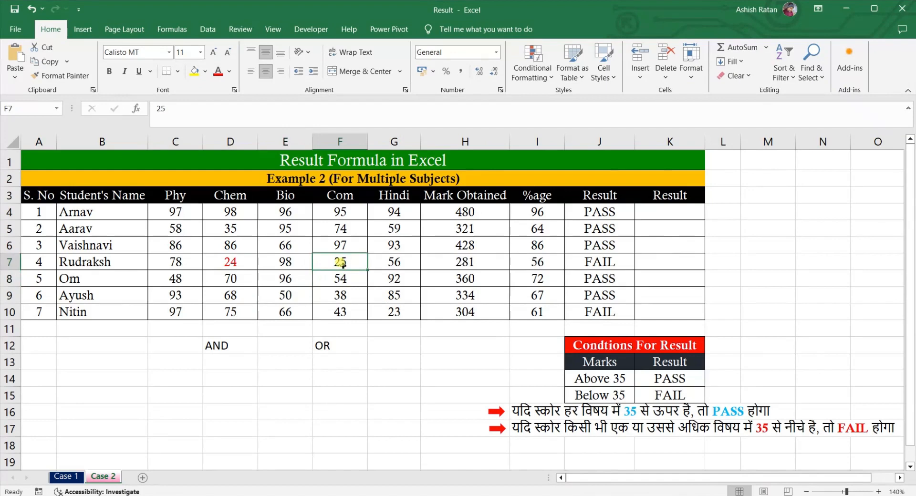
text(35)
click(352, 289)
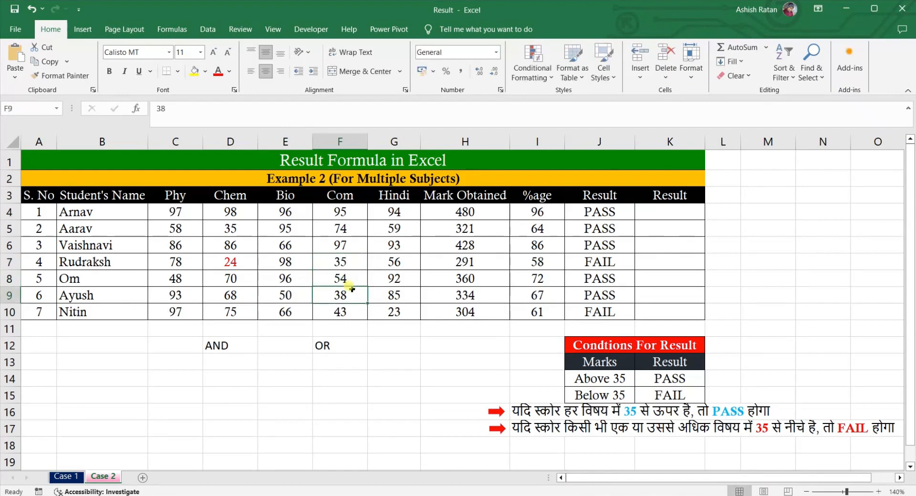
- Set the third student's Com mark in F6 to 35 to test the result at the threshold
click(340, 262)
click(253, 262)
click(344, 242)
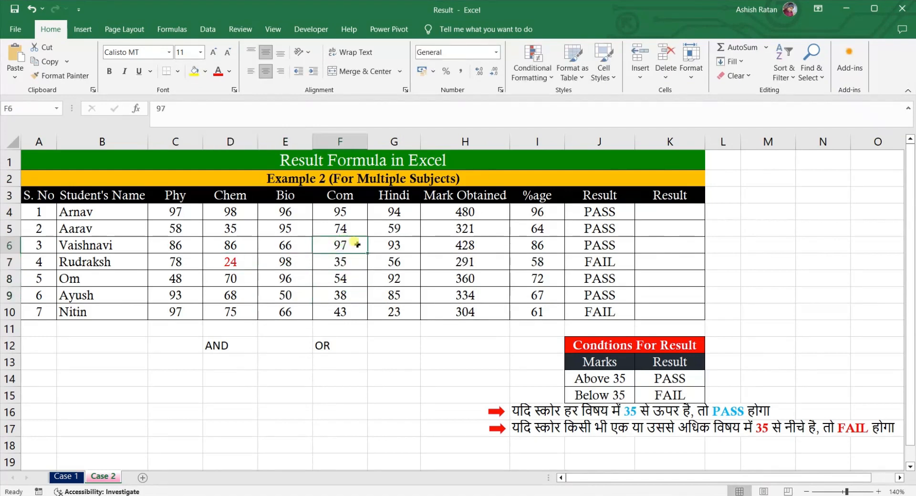
text(35)
key(Return)
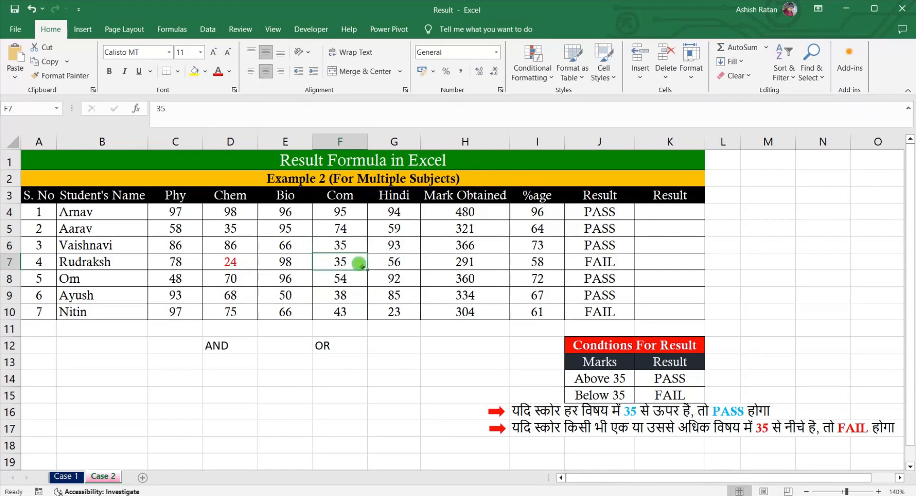
- Change the third student's Com mark in F6 to 34 to test a mark just below the threshold
click(344, 245)
text(34)
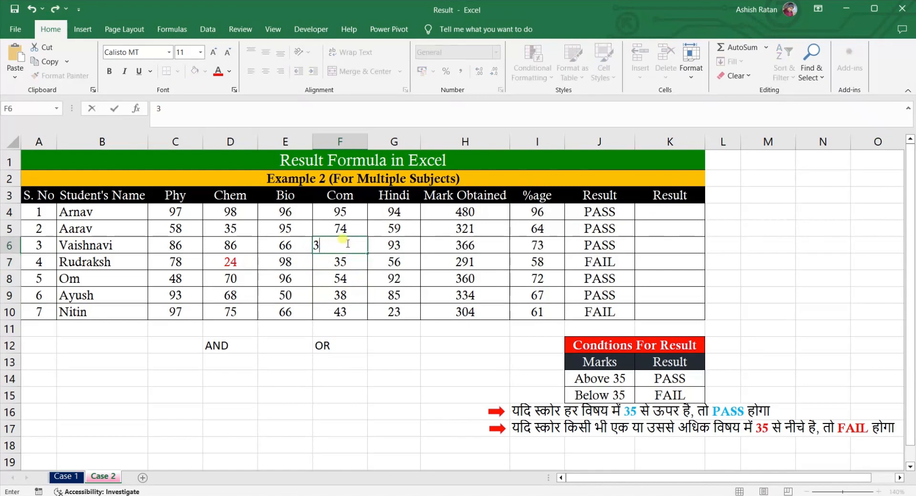
click(353, 279)
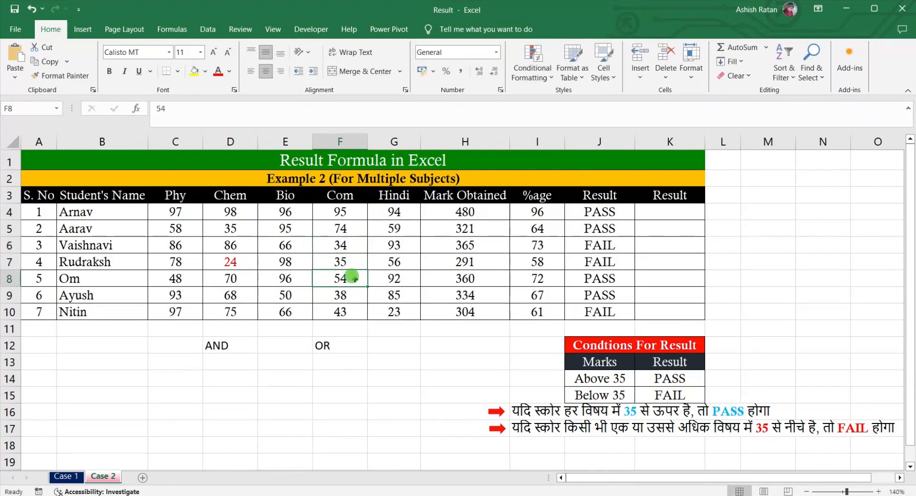
click(338, 238)
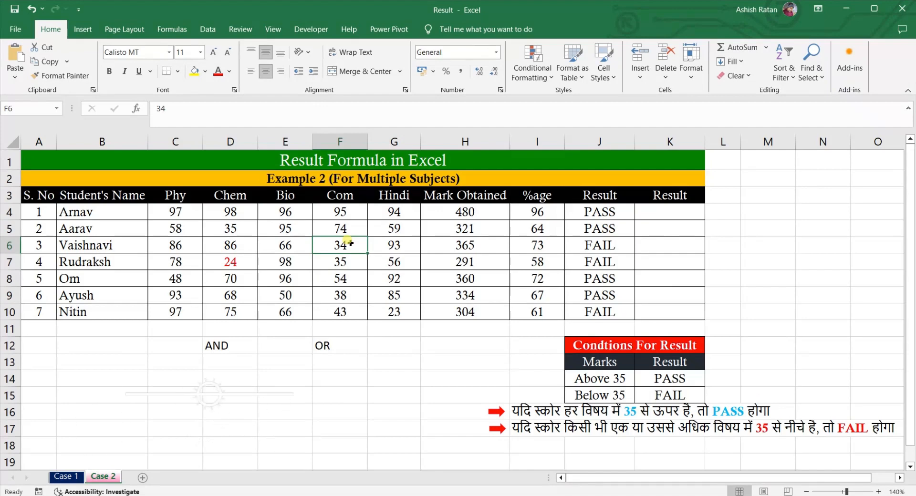
- Begin an IF formula with a nested OR in K4, using C4<35 as the first condition
double_click(668, 210)
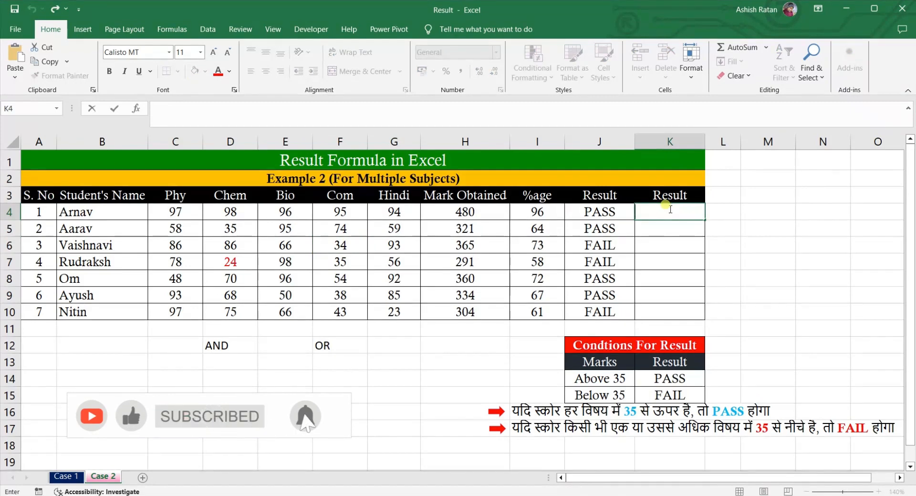
text(=)
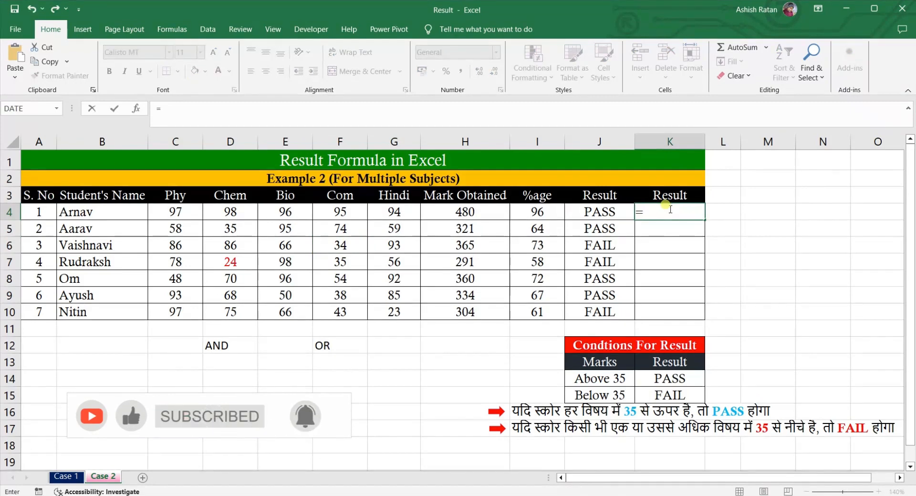
text(IF)
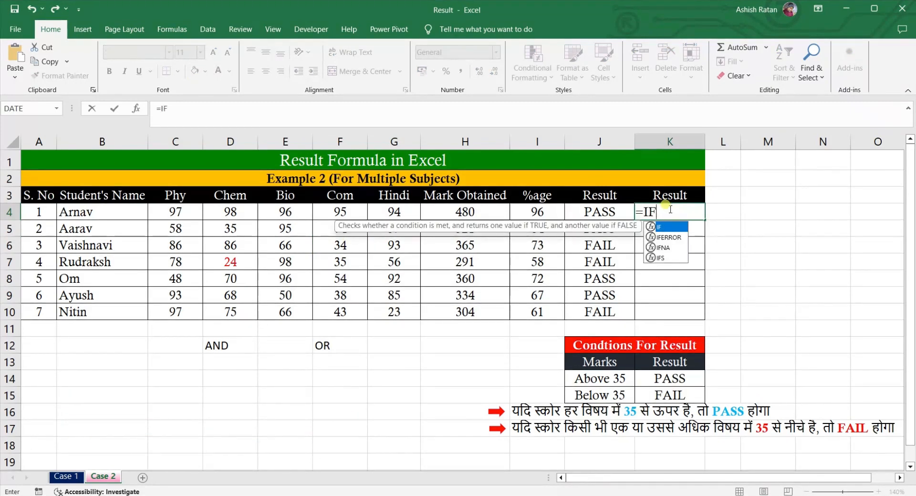
text(()
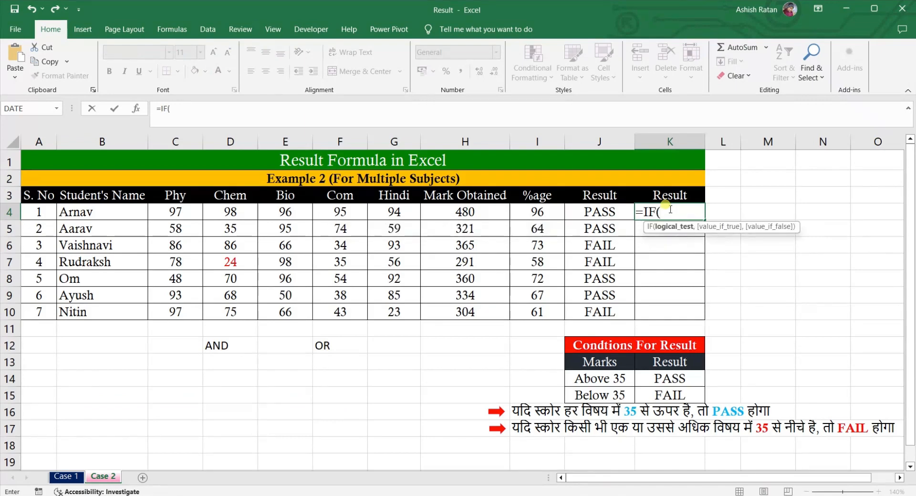
text(OR)
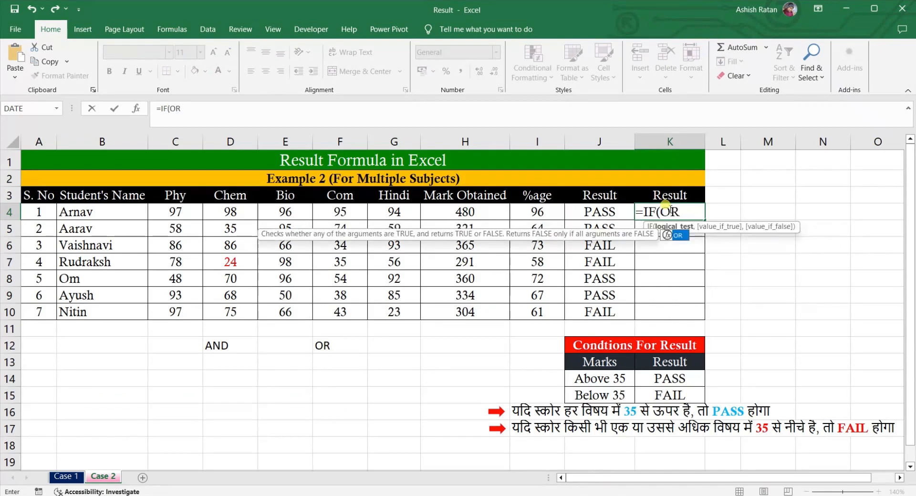
text(()
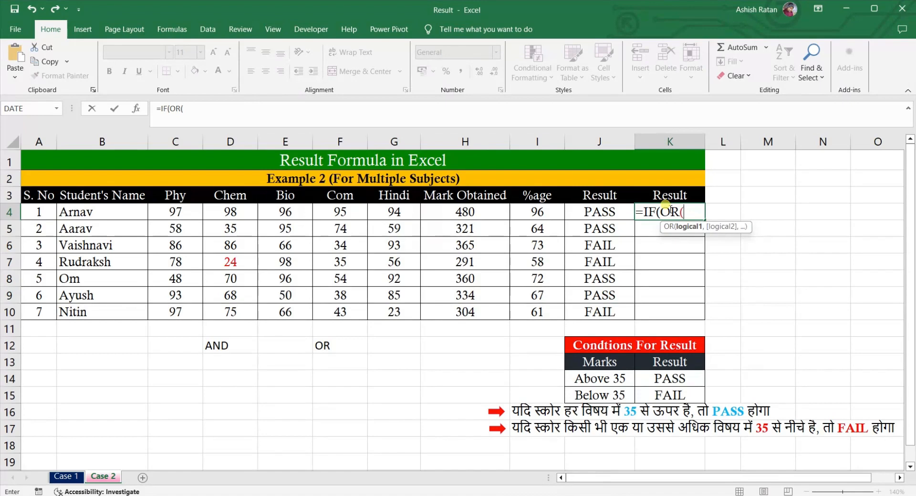
text(C4)
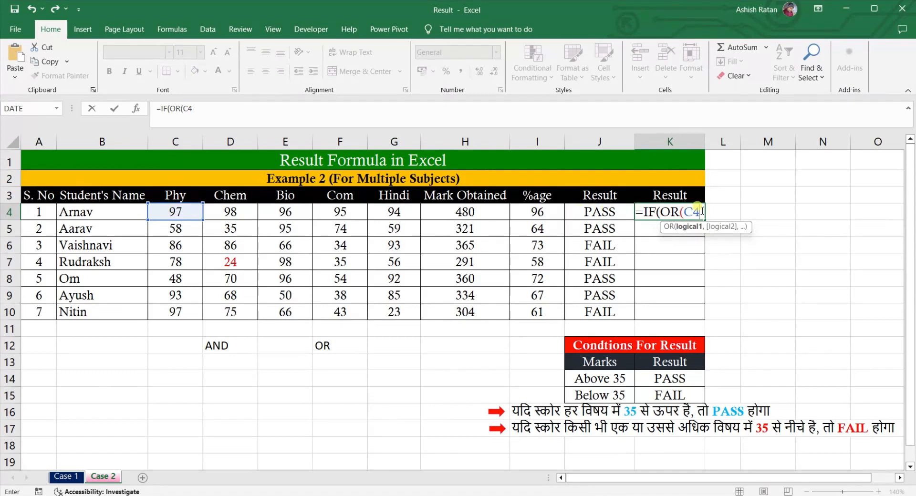
text(<35)
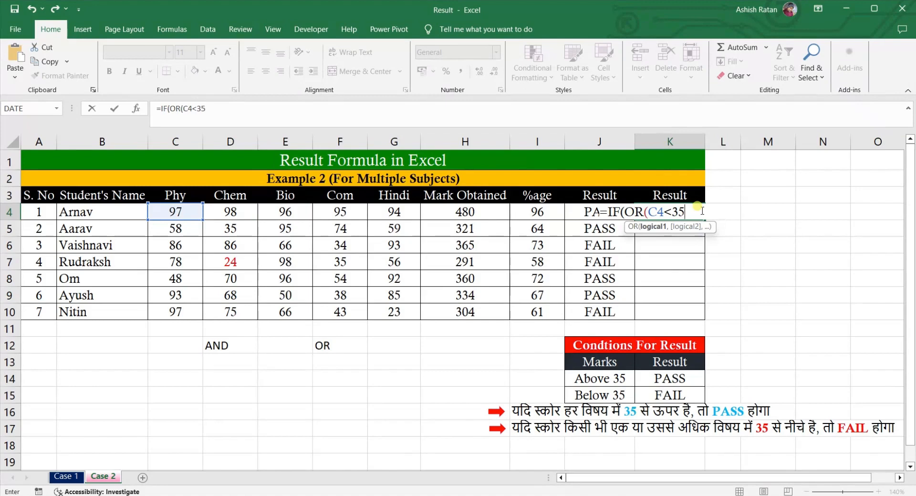
- Add the conditions D4<35, E4<35, F4<35 and G4<35 to the OR function in K4 and close it
text(,)
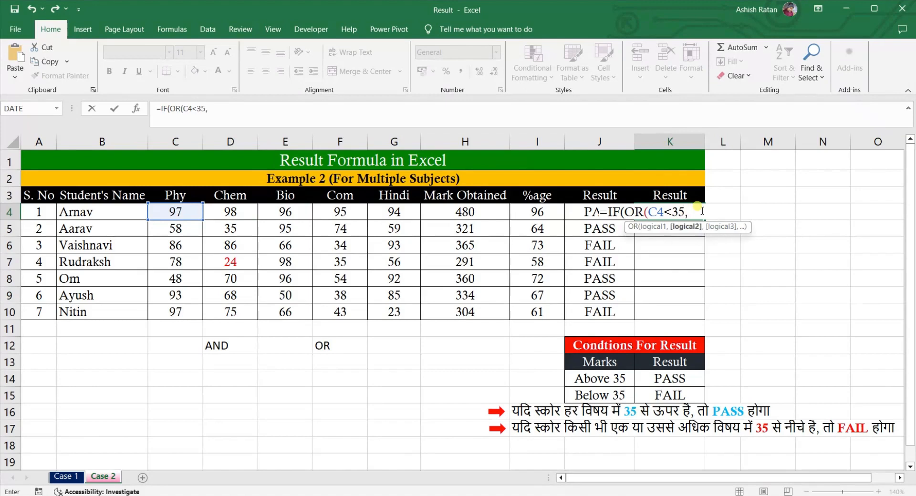
text(D4)
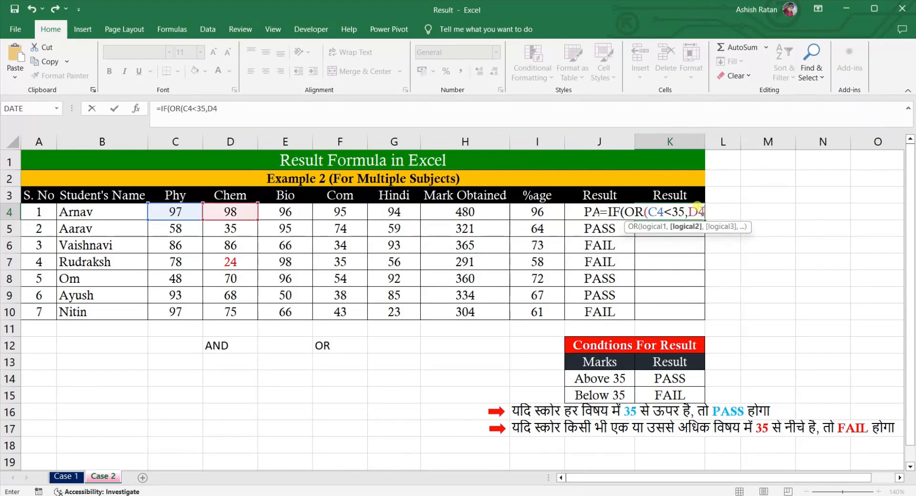
text(<35,)
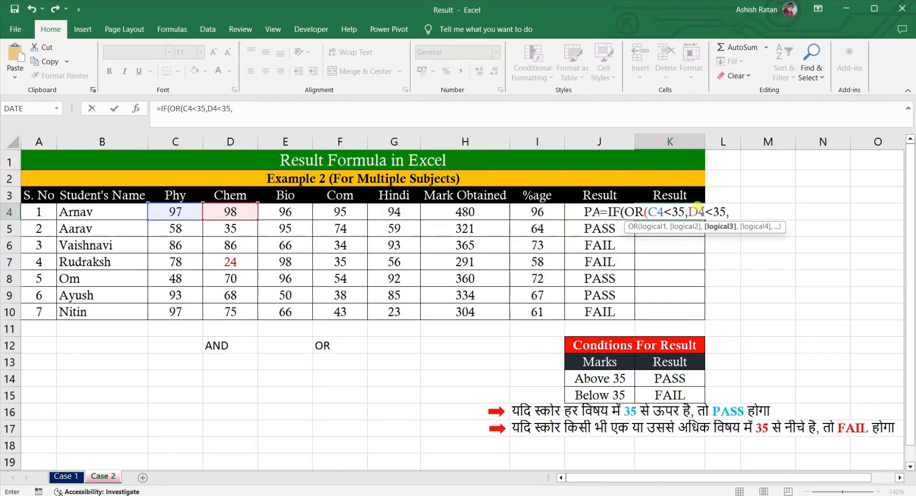
text(E4<)
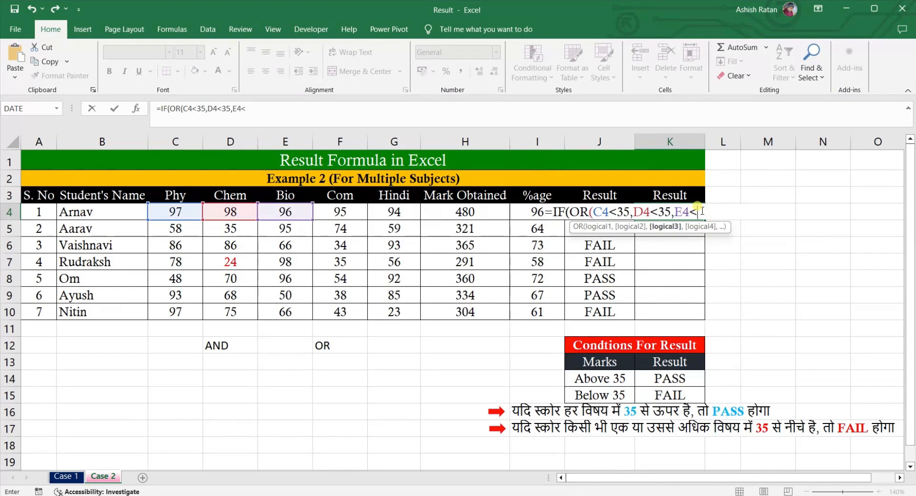
text(35,F4)
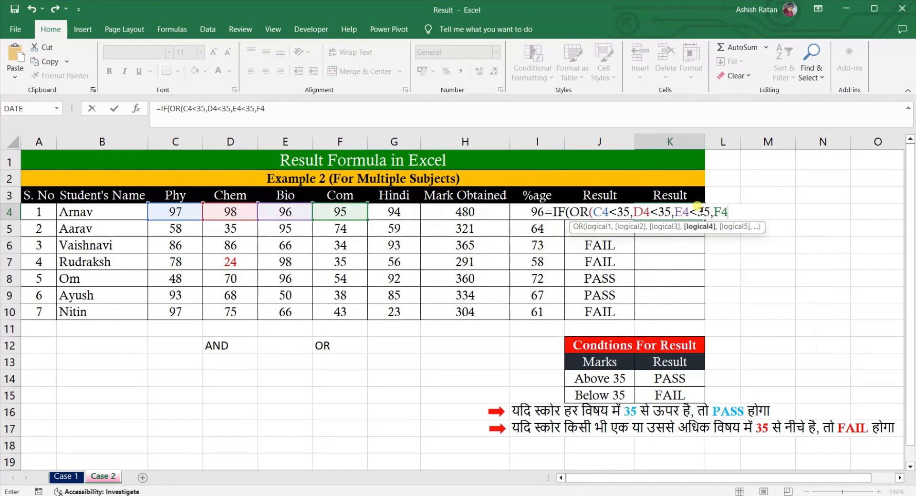
text(<35)
text(,)
text(G)
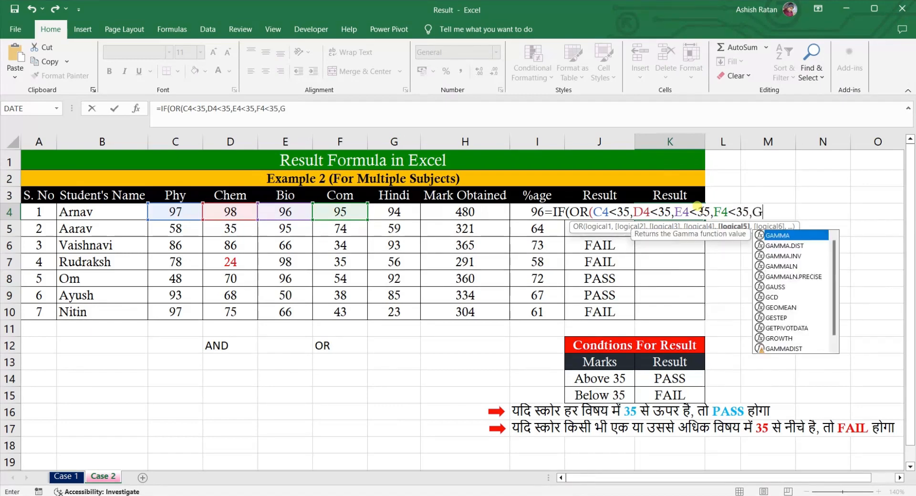
text(4<35)
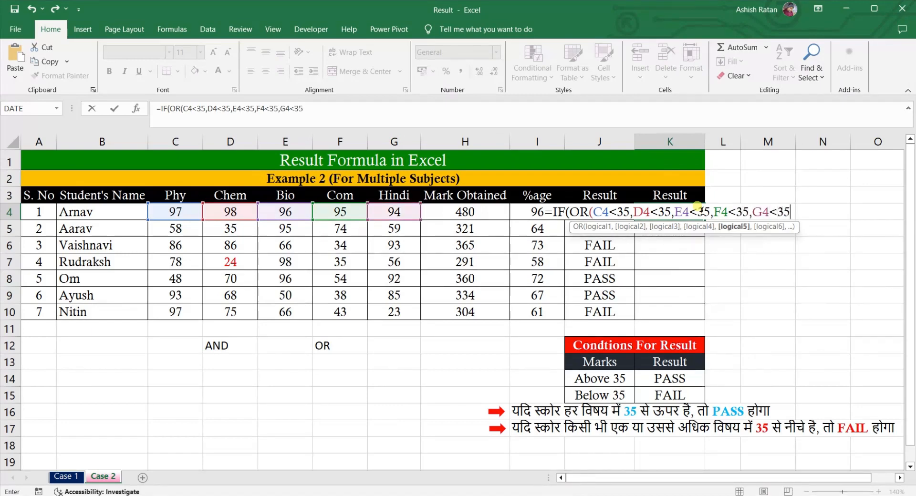
text())
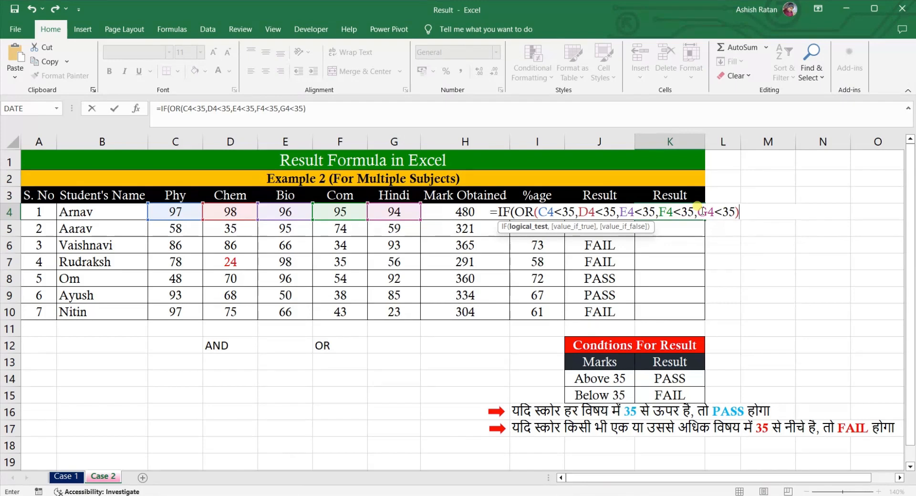
- Complete the K4 formula with "FAIL" as the true value and "PASS" as the false value, and enter it
text(,)
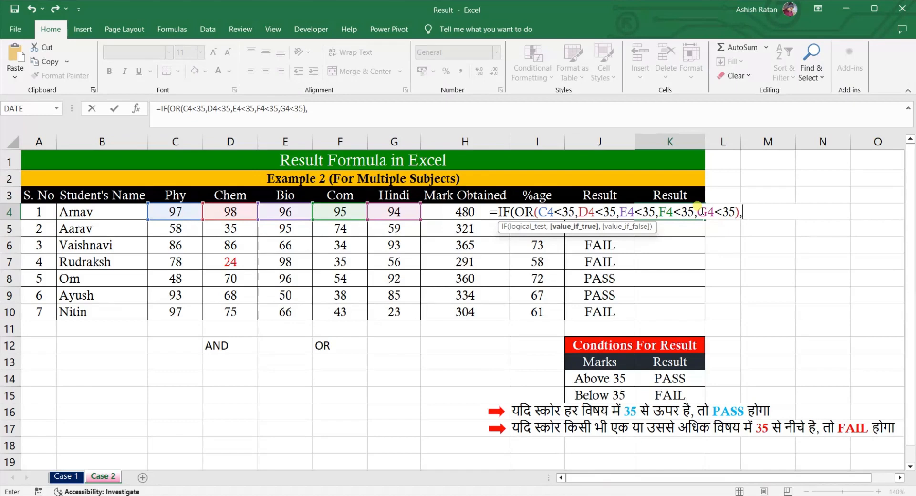
text("FAIL",")
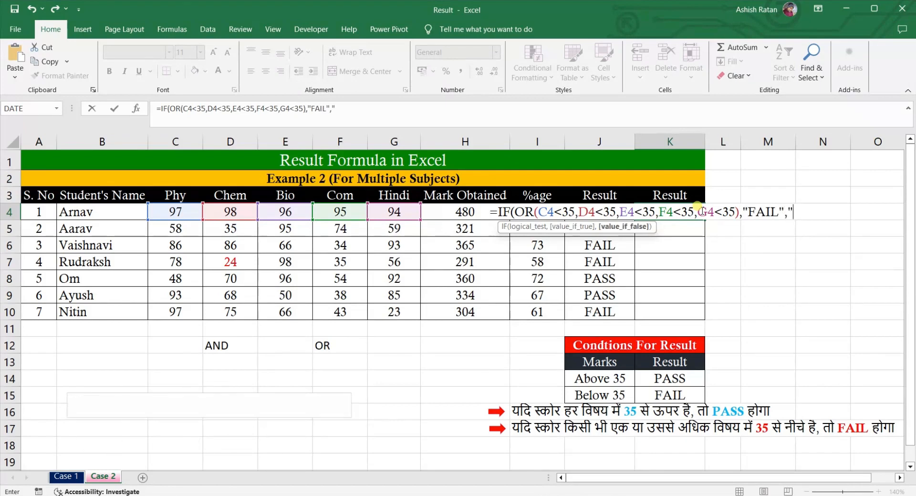
text(PASS)
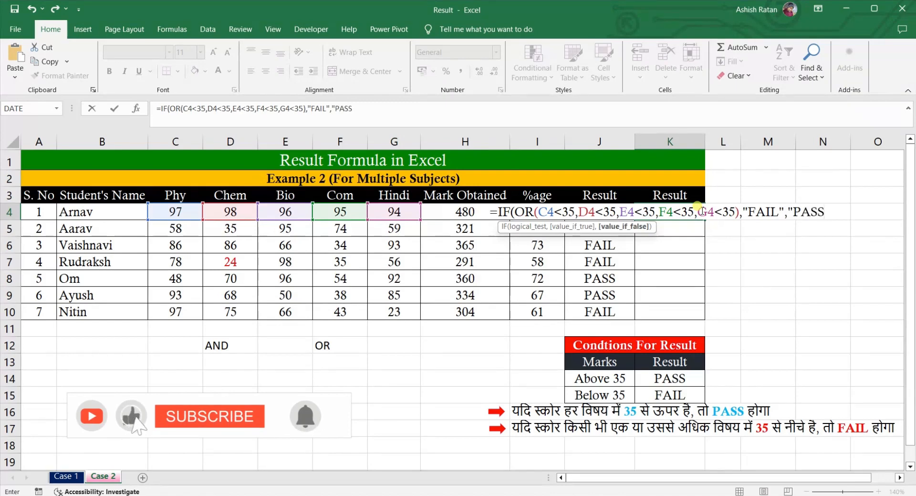
text(")
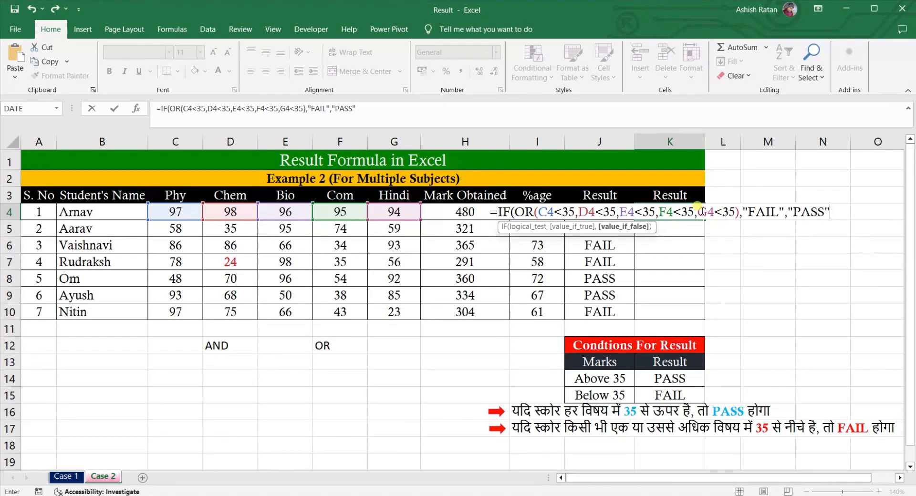
text())
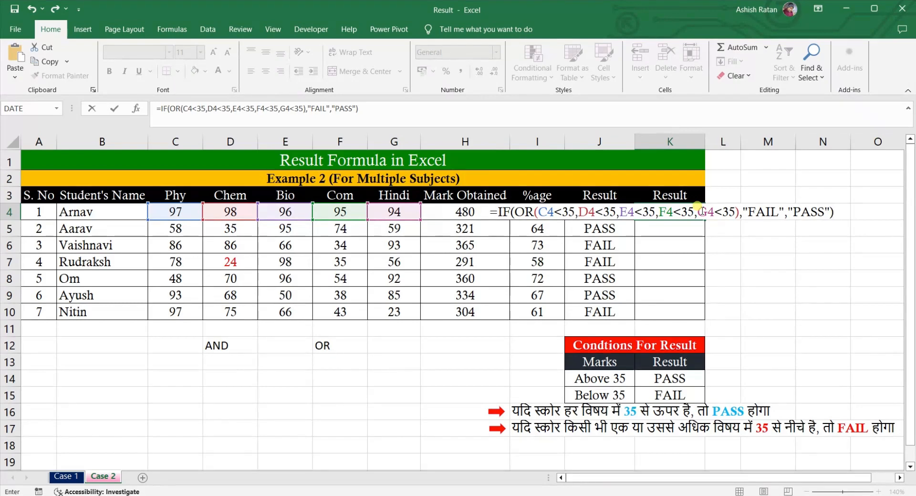
key(Return)
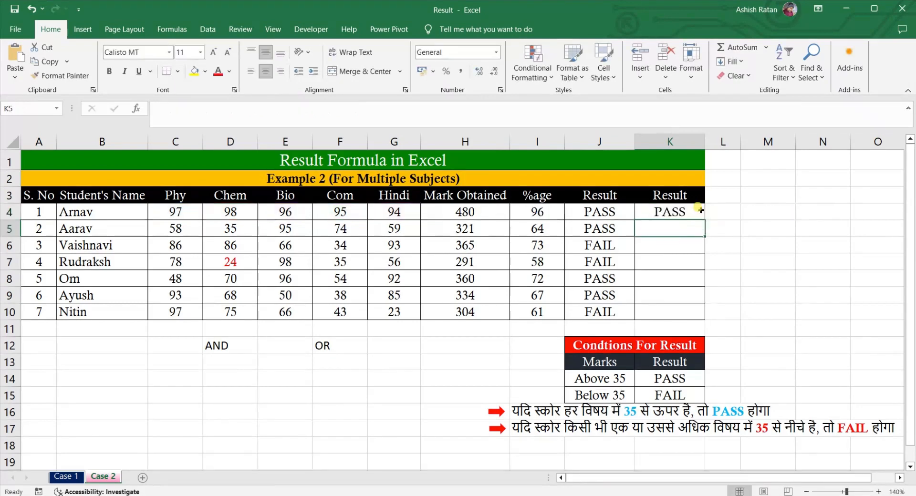
- Fill the OR-based result formula from K4 down to K10 for the remaining students
click(698, 210)
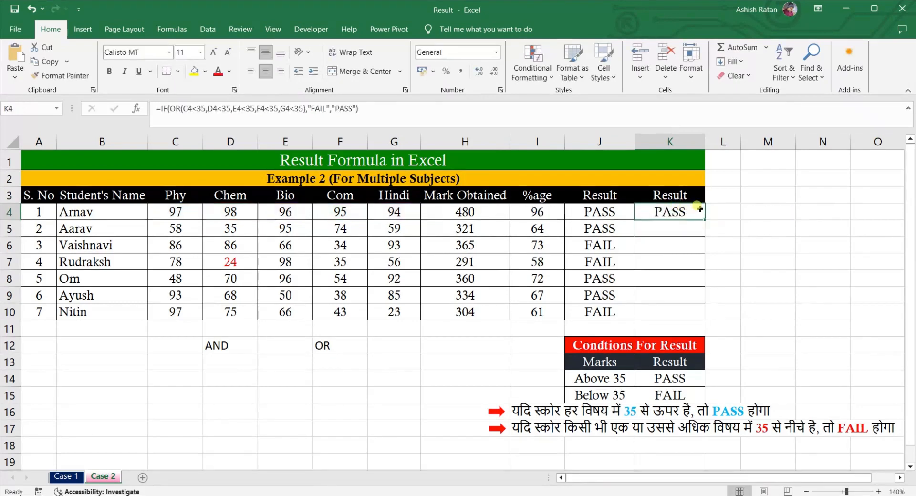
drag(702, 219, 691, 316)
click(604, 291)
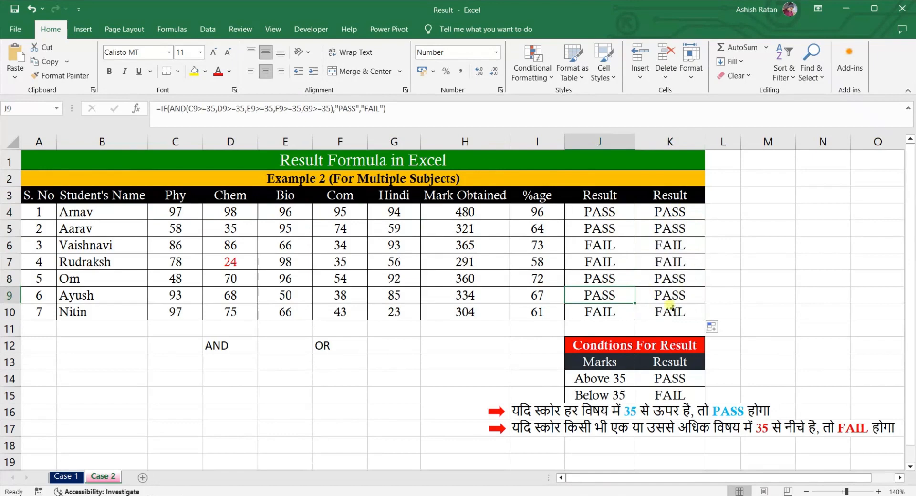
click(745, 283)
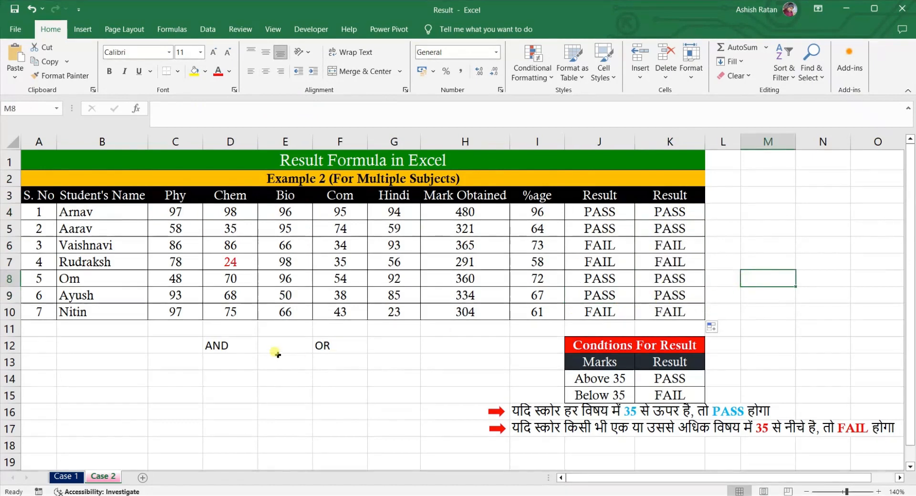